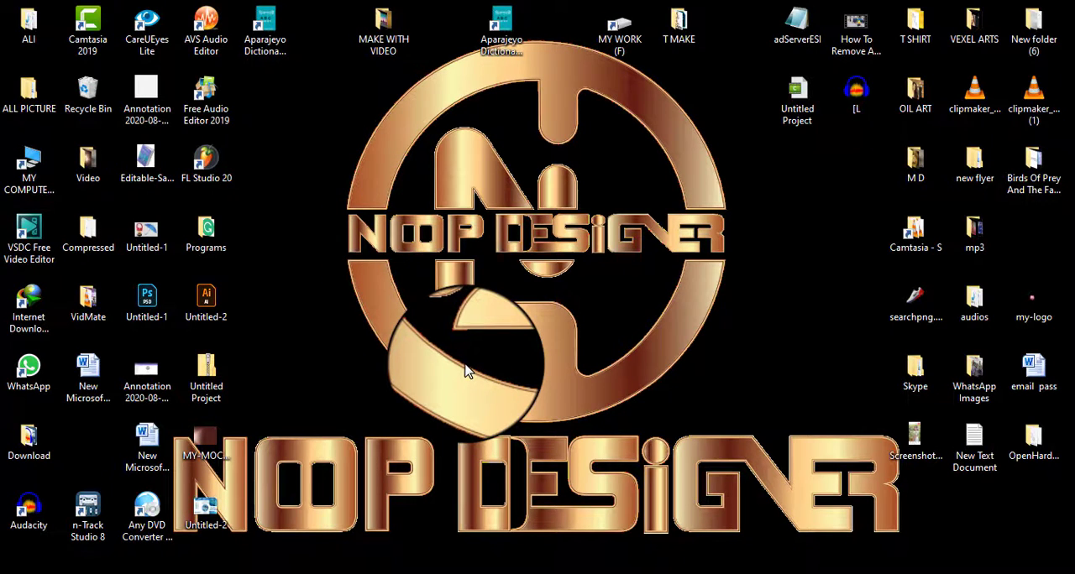
{"action": "mouse_move", "coordinate": [571, 573]}
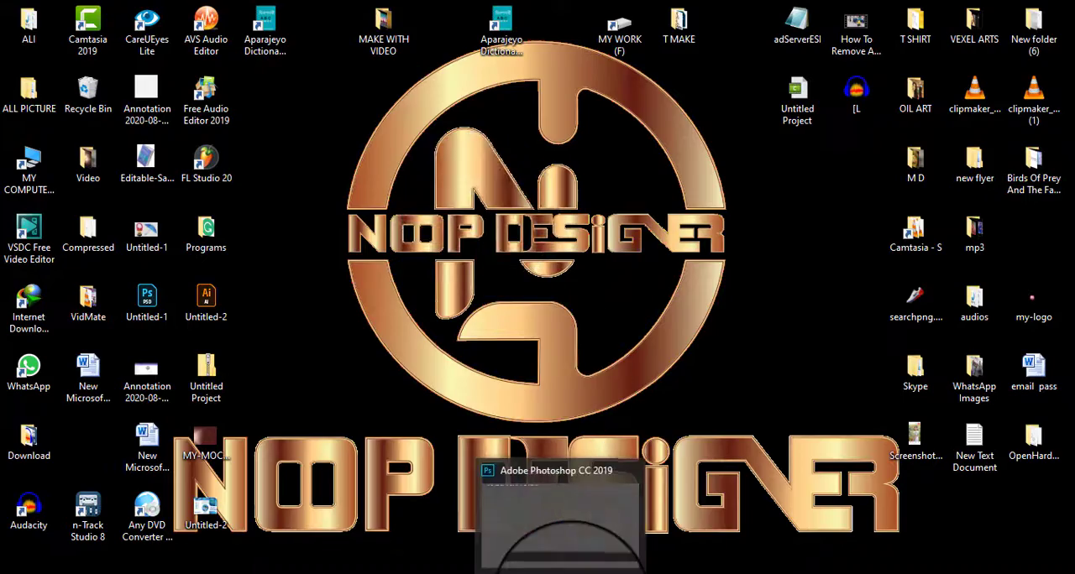
{"action": "left_click", "coordinate": [561, 546]}
{"action": "left_click", "coordinate": [1002, 14]}
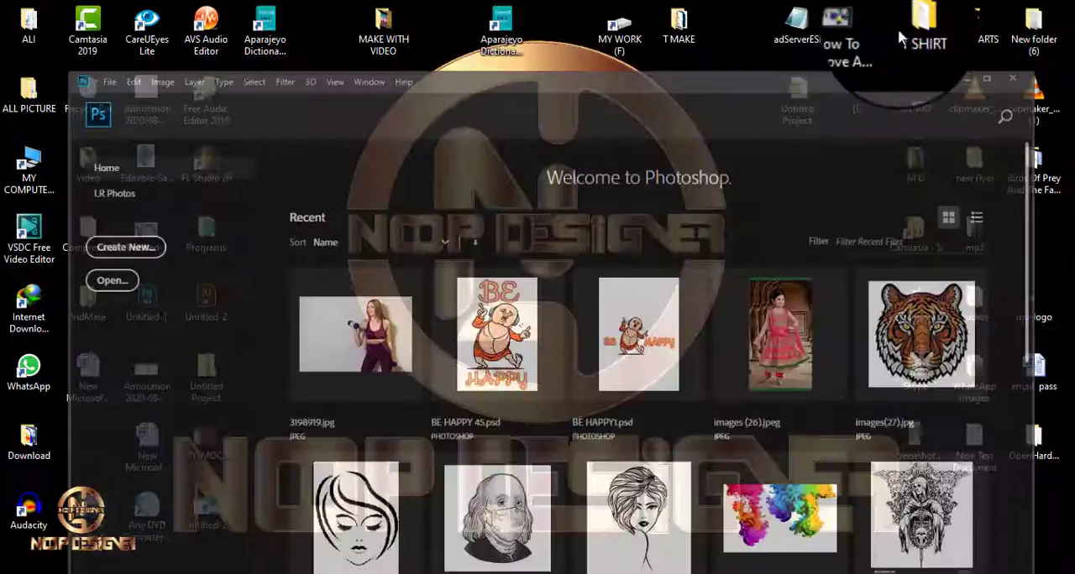
{"action": "double_click", "coordinate": [389, 32]}
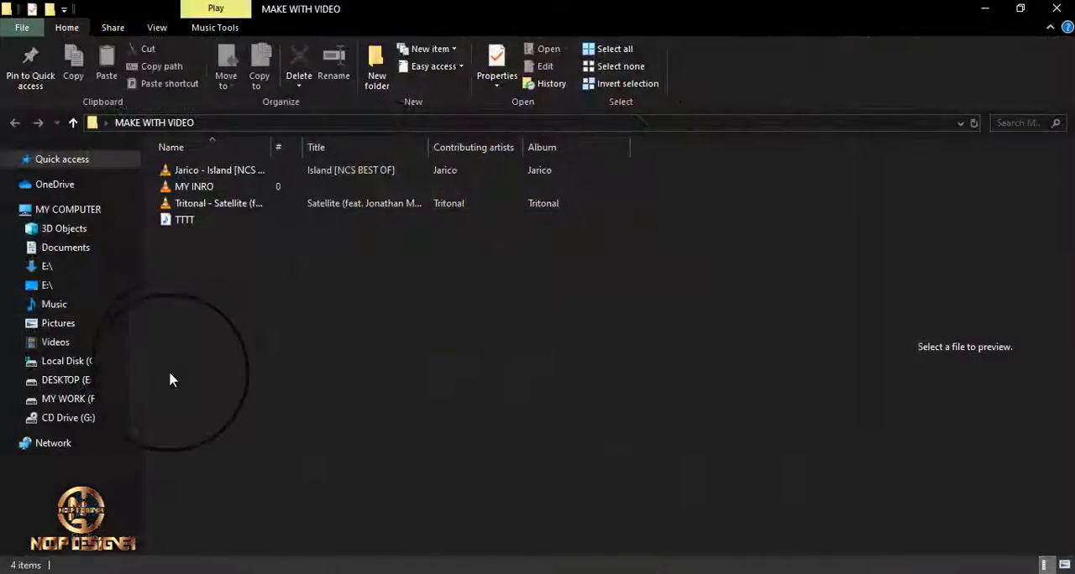
{"action": "left_click", "coordinate": [1055, 8]}
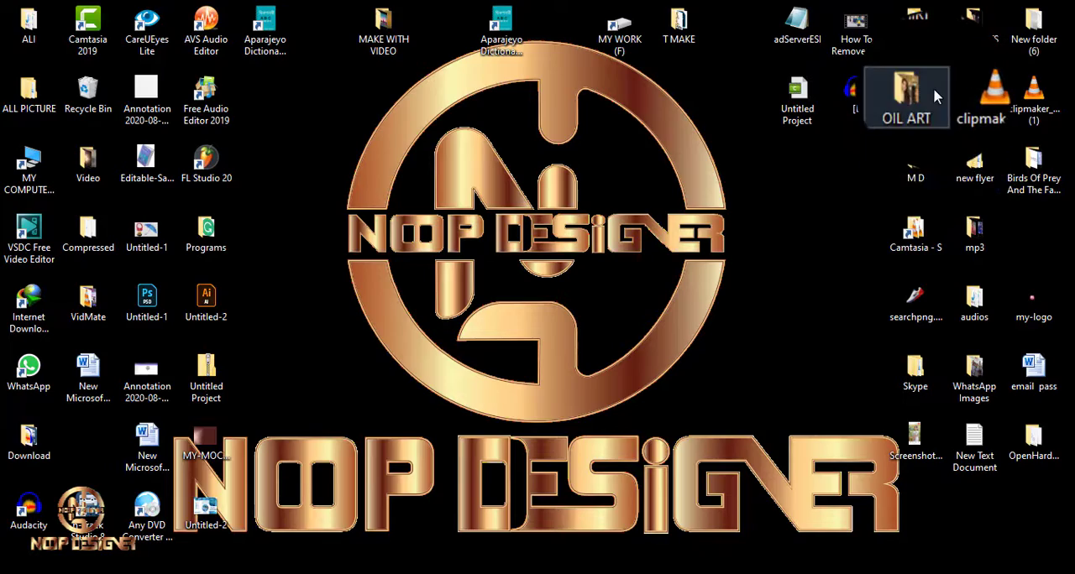
Open the sunset sea photo with the mountain from OIL ART's PICTURE folder in Photoshop and duplicate its Background layer.
{"action": "double_click", "coordinate": [933, 87]}
{"action": "double_click", "coordinate": [202, 181]}
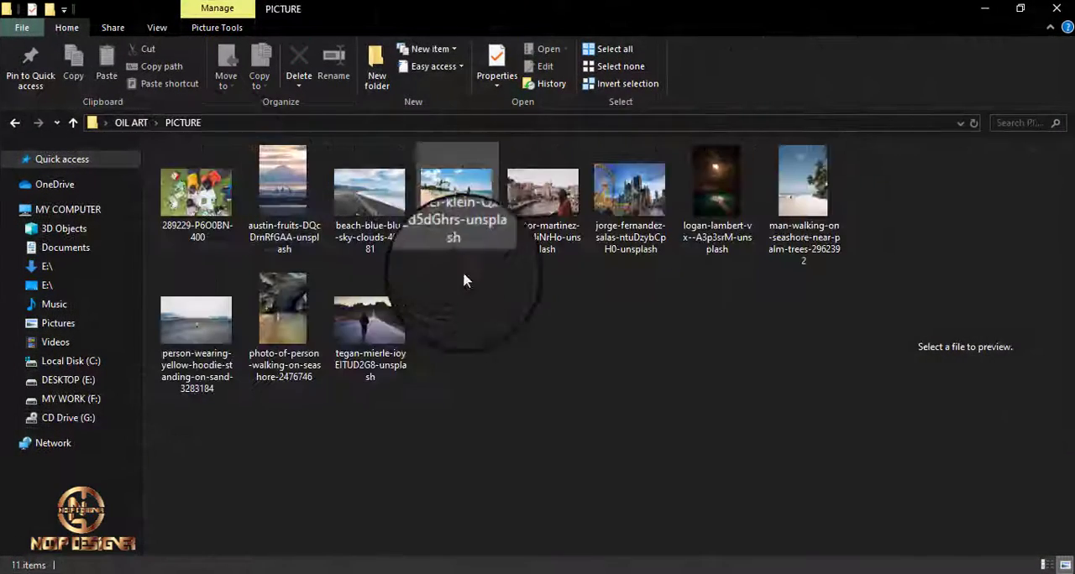
{"action": "left_click", "coordinate": [276, 200]}
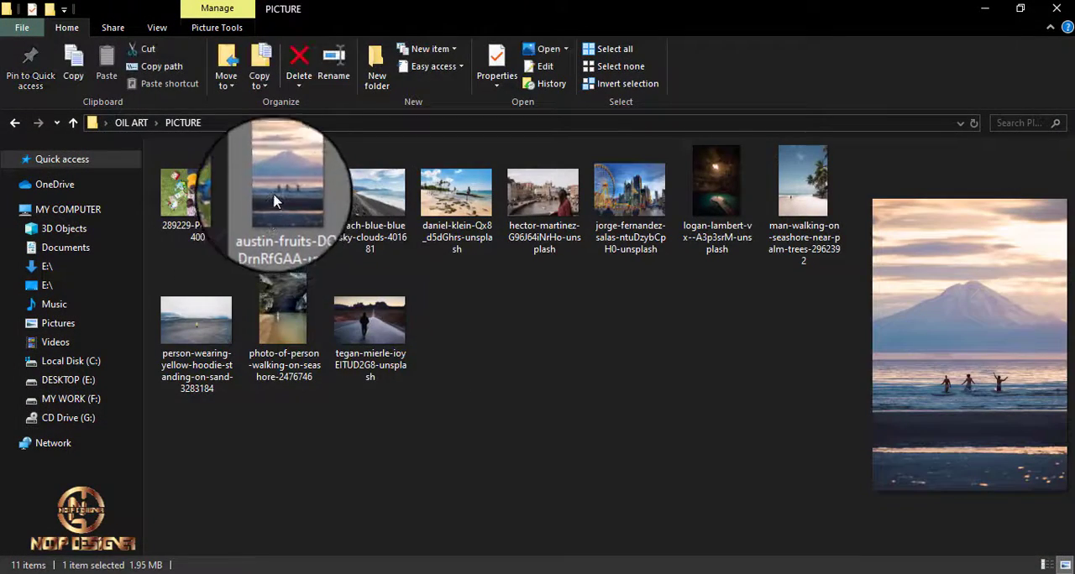
{"action": "left_click_drag", "start_coordinate": [275, 199], "coordinate": [458, 63]}
{"action": "left_click_drag", "start_coordinate": [458, 63], "coordinate": [458, 63]}
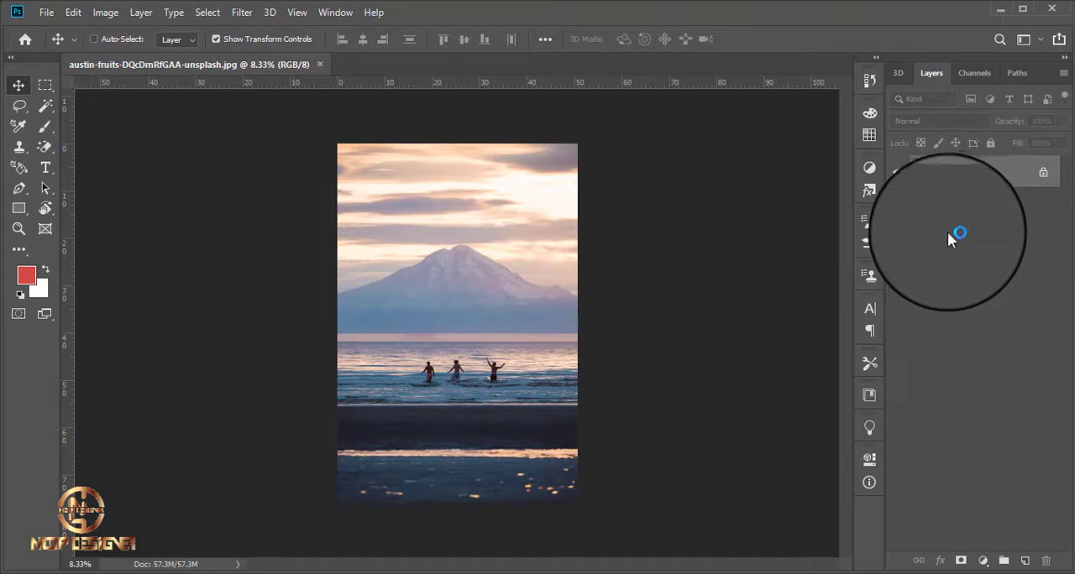
{"action": "key", "text": "ctrl+j"}
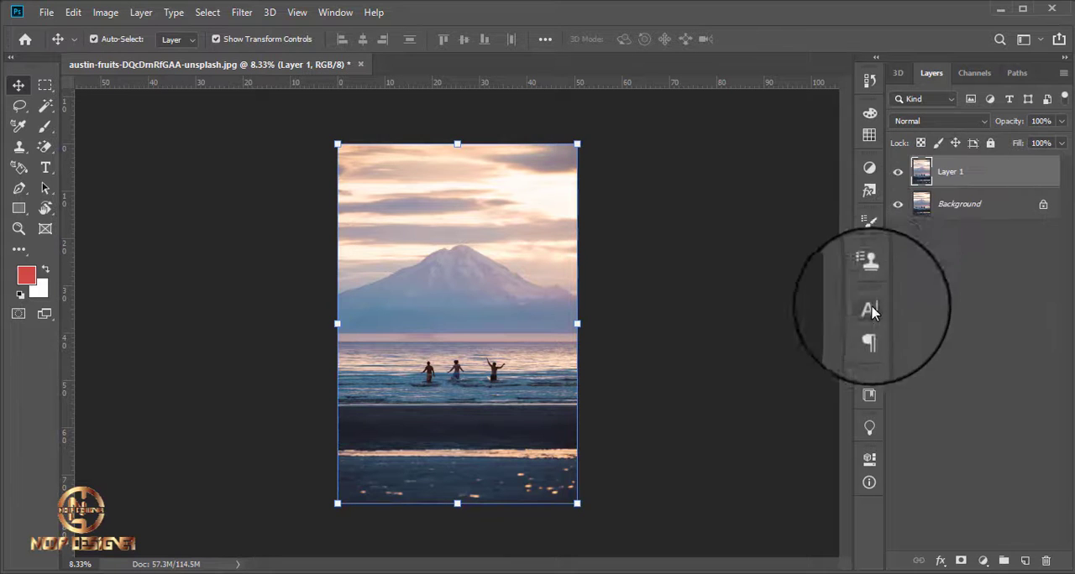
{"action": "left_click", "coordinate": [924, 243]}
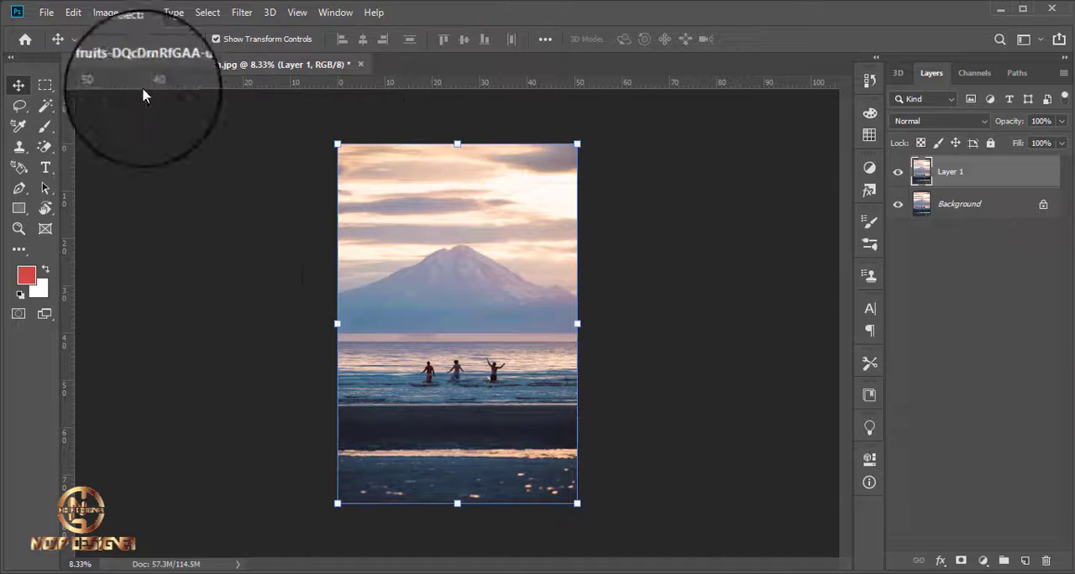
Outline the man with raised arms in the water using a freehand Lasso selection, leaving a small margin around him.
{"action": "right_click", "coordinate": [14, 107]}
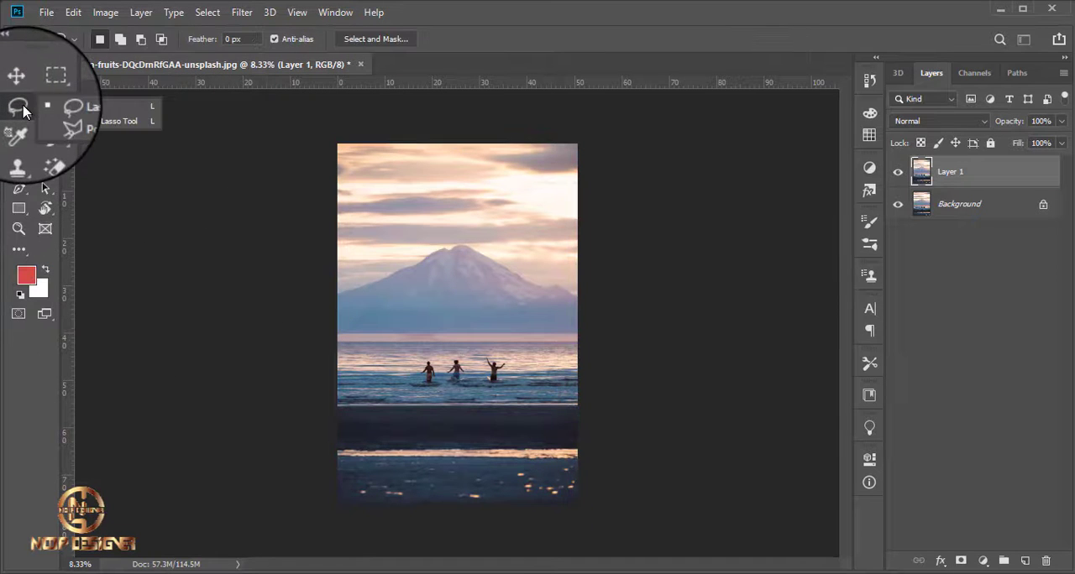
{"action": "left_click", "coordinate": [106, 108]}
{"action": "scroll", "coordinate": [401, 347], "scroll_direction": "up", "scroll_amount": 5}
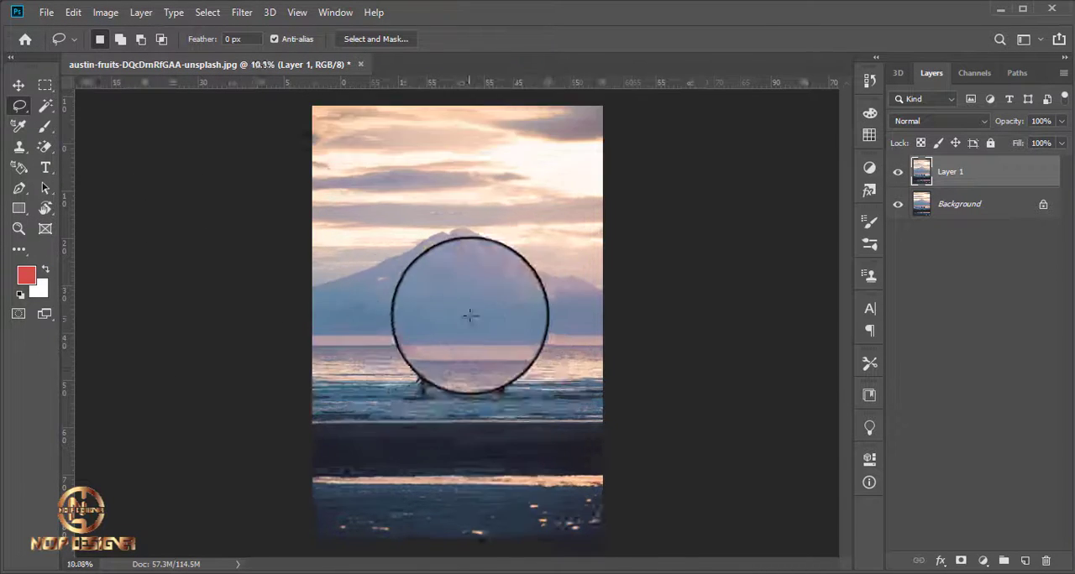
{"action": "scroll", "coordinate": [520, 348], "scroll_direction": "up", "scroll_amount": 2}
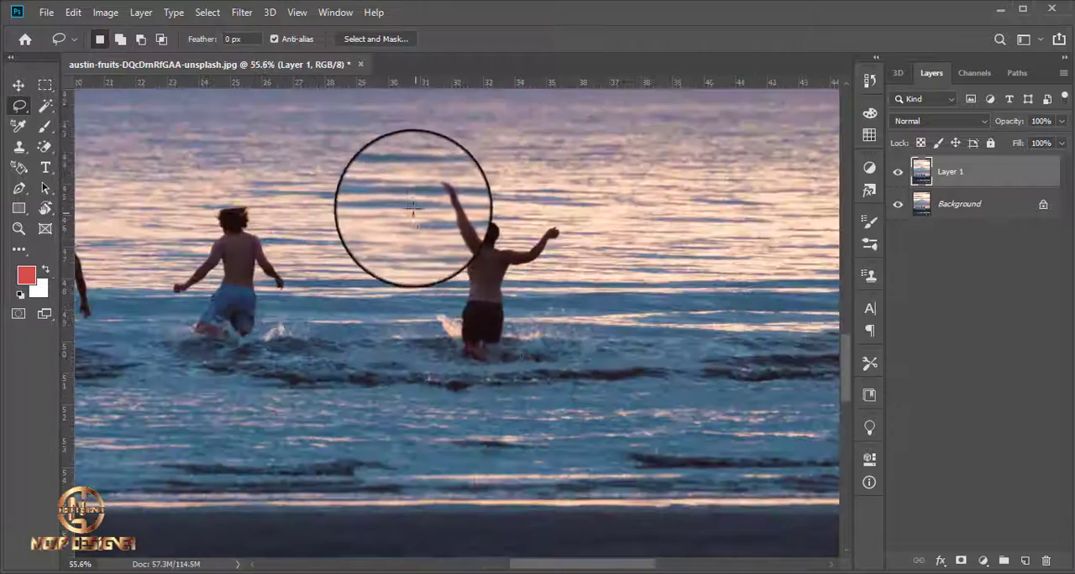
{"action": "scroll", "coordinate": [454, 252], "scroll_direction": "up", "scroll_amount": 3}
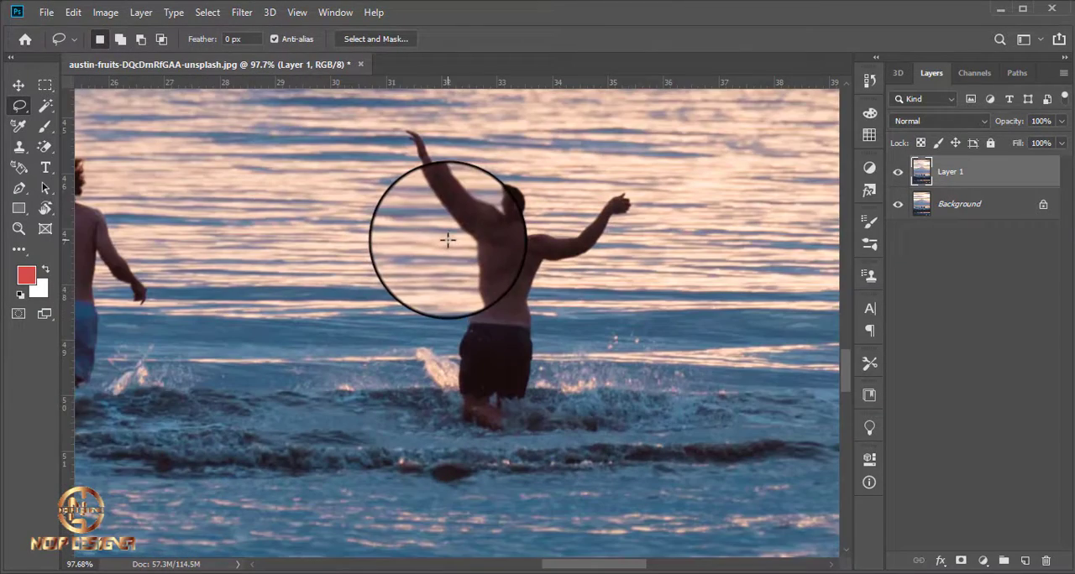
{"action": "mouse_move", "coordinate": [447, 241]}
{"action": "left_mouse_down"}
{"action": "mouse_move", "coordinate": [386, 149]}
{"action": "mouse_move", "coordinate": [384, 86]}
{"action": "mouse_move", "coordinate": [435, 132]}
{"action": "mouse_move", "coordinate": [468, 185]}
{"action": "mouse_move", "coordinate": [513, 159]}
{"action": "mouse_move", "coordinate": [557, 206]}
{"action": "mouse_move", "coordinate": [629, 173]}
{"action": "mouse_move", "coordinate": [663, 209]}
{"action": "mouse_move", "coordinate": [613, 270]}
{"action": "mouse_move", "coordinate": [559, 276]}
{"action": "mouse_move", "coordinate": [547, 328]}
{"action": "mouse_move", "coordinate": [551, 436]}
{"action": "mouse_move", "coordinate": [432, 390]}
{"action": "mouse_move", "coordinate": [445, 249]}
{"action": "mouse_move", "coordinate": [383, 109]}
{"action": "left_mouse_up"}
Add an extra freehand area over the water beside the man and subtract it from the selection again.
{"action": "mouse_move", "coordinate": [244, 154]}
{"action": "left_mouse_down"}
{"action": "mouse_move", "coordinate": [250, 270]}
{"action": "mouse_move", "coordinate": [293, 181]}
{"action": "mouse_move", "coordinate": [271, 150]}
{"action": "mouse_move", "coordinate": [244, 138]}
{"action": "left_mouse_up"}
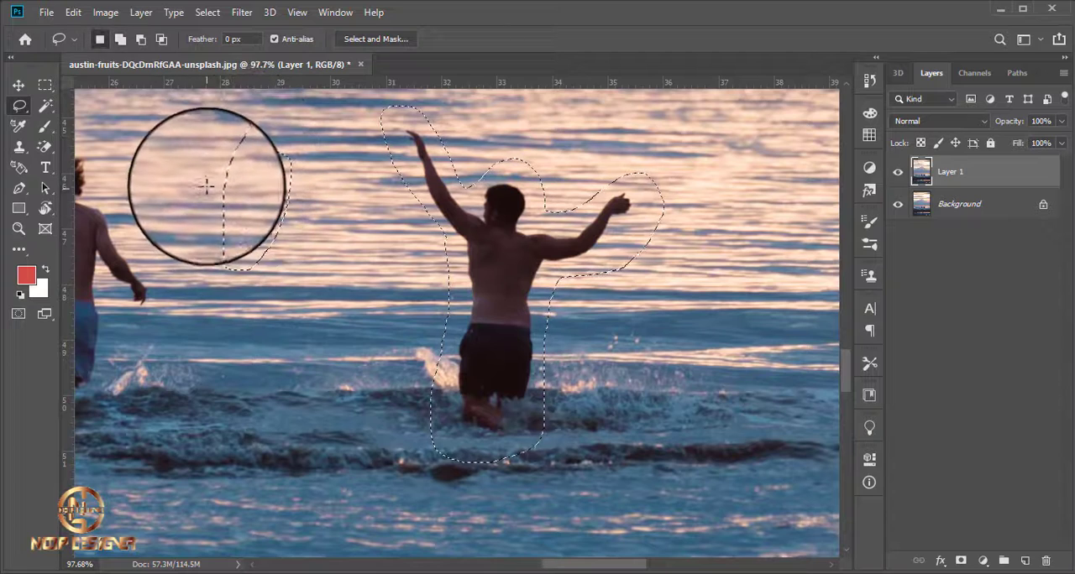
{"action": "key", "text": "alt"}
{"action": "mouse_move", "coordinate": [187, 135]}
{"action": "left_mouse_down"}
{"action": "mouse_move", "coordinate": [178, 161]}
{"action": "mouse_move", "coordinate": [302, 309]}
{"action": "mouse_move", "coordinate": [406, 182]}
{"action": "mouse_move", "coordinate": [317, 108]}
{"action": "mouse_move", "coordinate": [168, 126]}
{"action": "left_mouse_up"}
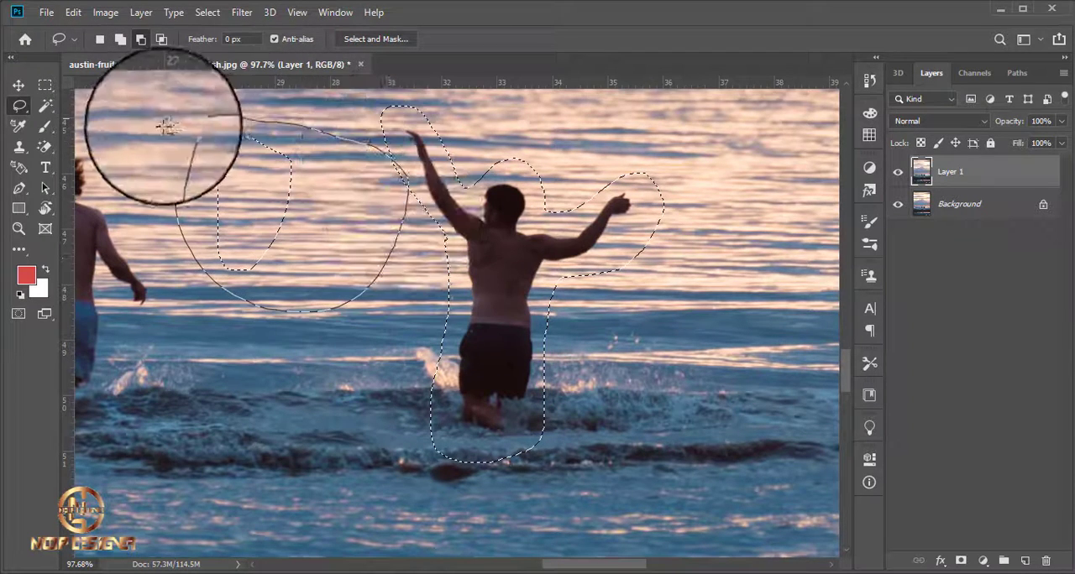
Remove the selected man with a Content-Aware fill, deselect, and compare with the original by toggling Layer 1's visibility.
{"action": "scroll", "coordinate": [280, 247], "scroll_direction": "down", "scroll_amount": 3}
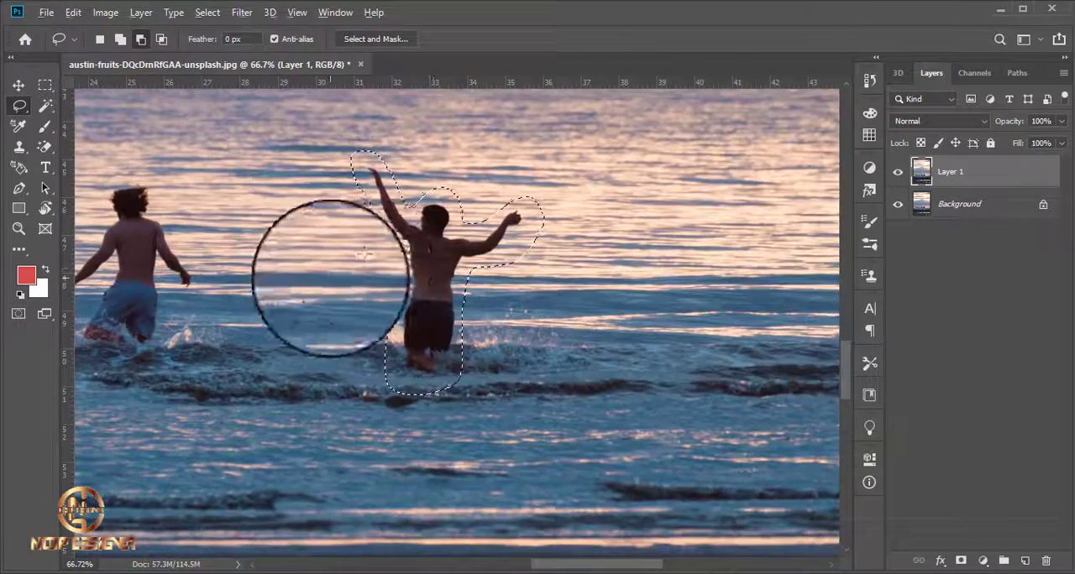
{"action": "scroll", "coordinate": [325, 276], "scroll_direction": "up", "scroll_amount": 2}
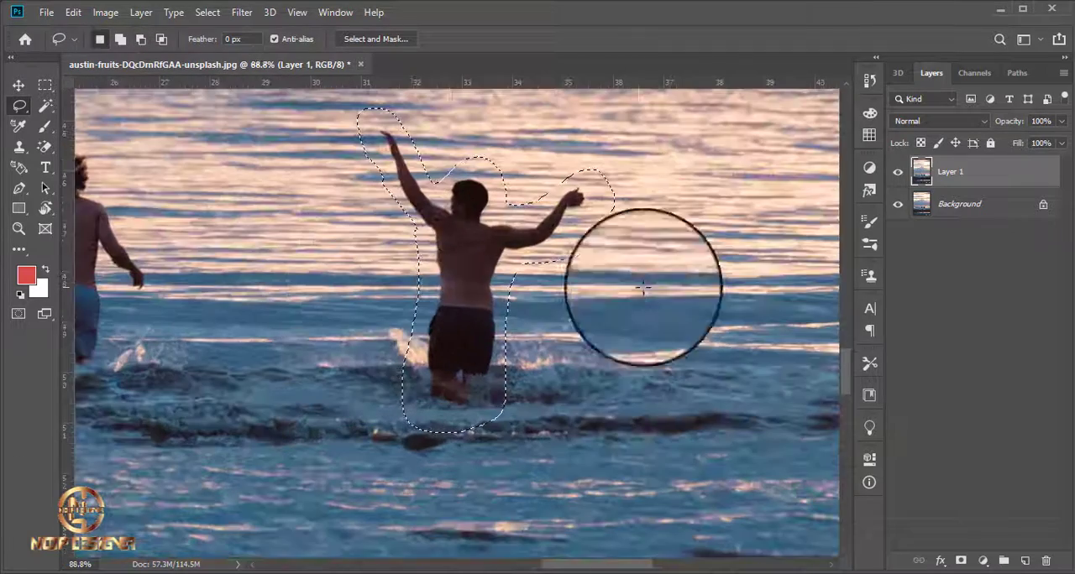
{"action": "left_click", "coordinate": [67, 14]}
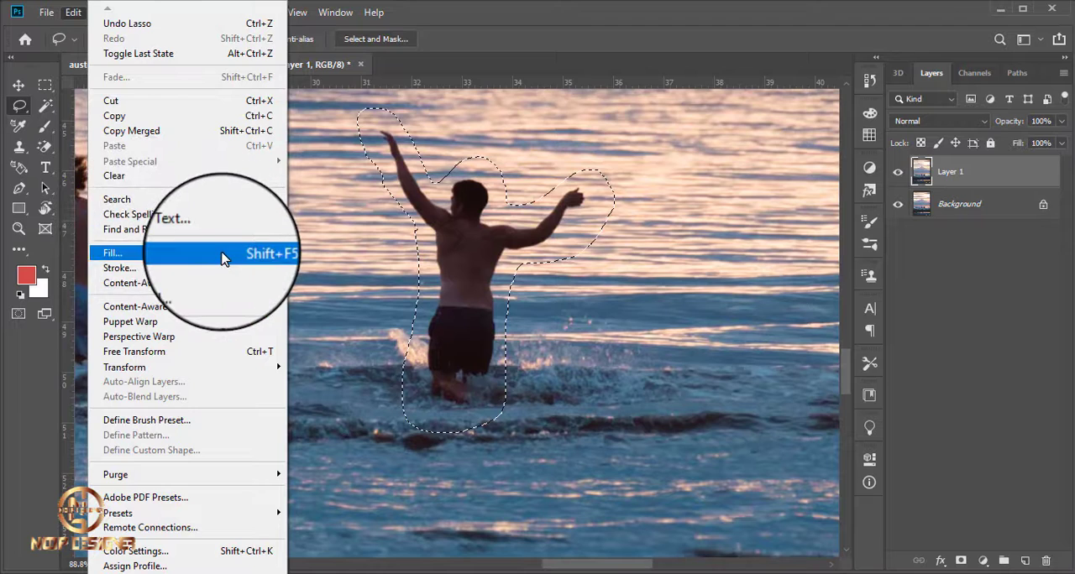
{"action": "left_click", "coordinate": [223, 254]}
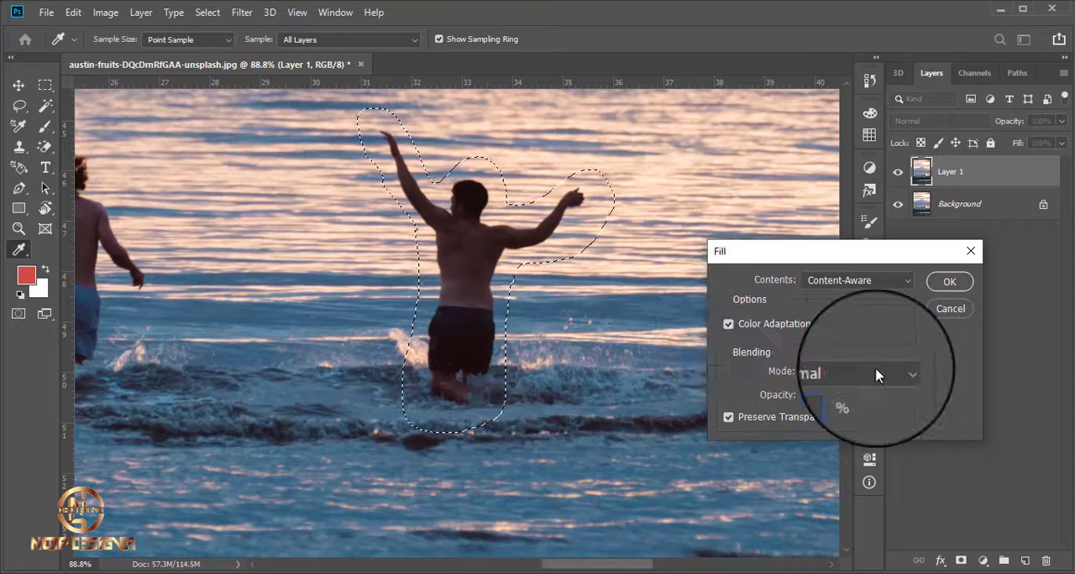
{"action": "left_click", "coordinate": [947, 284]}
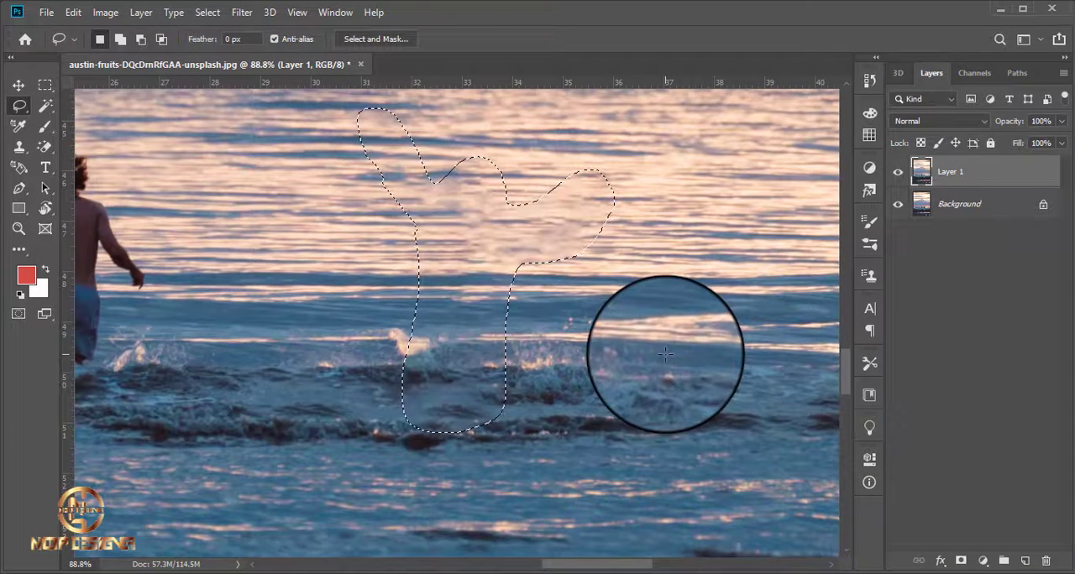
{"action": "key", "text": "ctrl+d"}
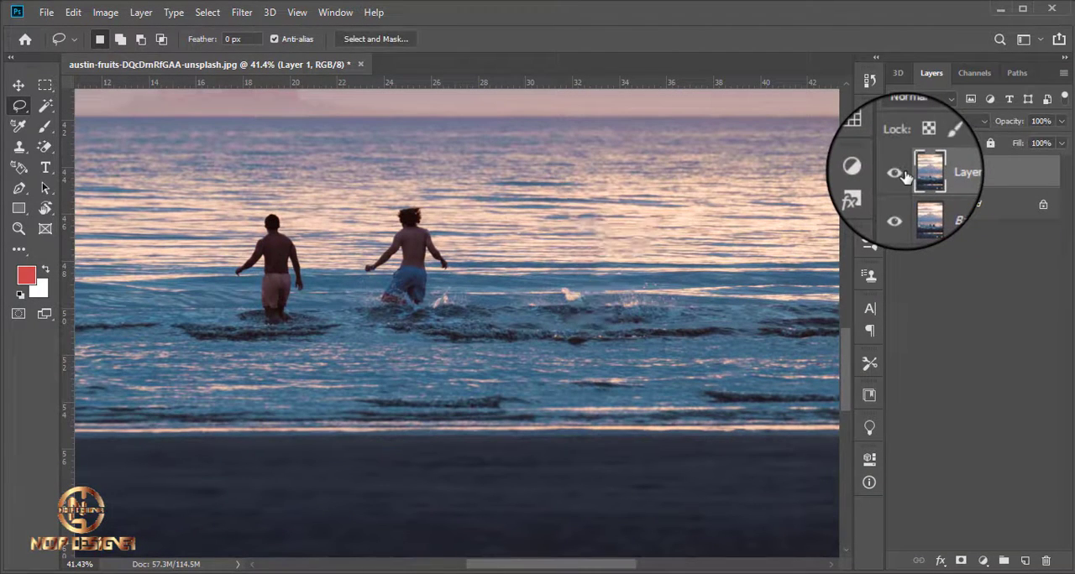
{"action": "left_click", "coordinate": [897, 172]}
{"action": "left_click", "coordinate": [897, 172]}
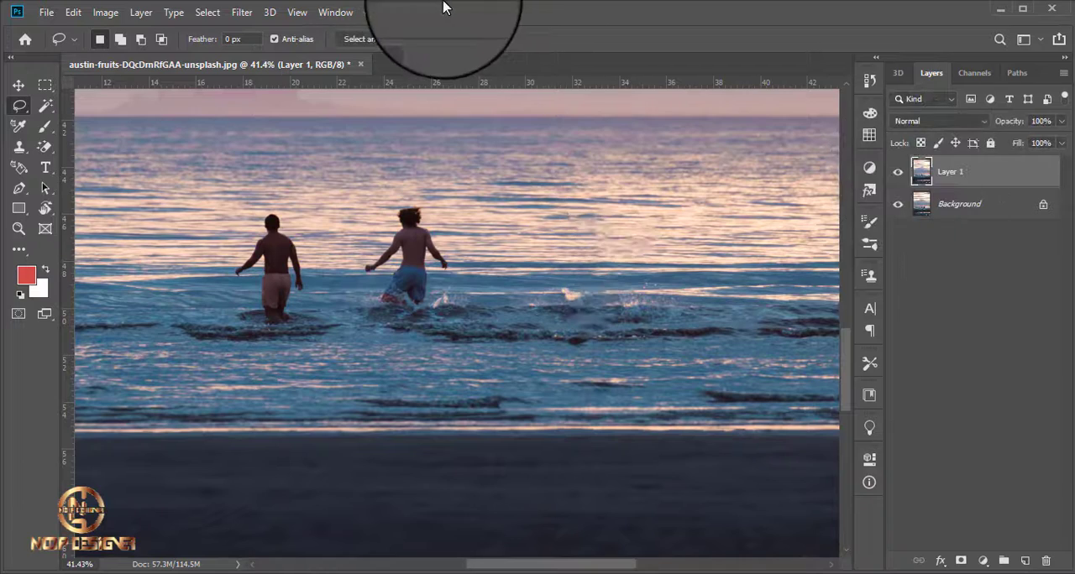
Open the beach photo with the stilt fishermen from the PICTURE folder in Photoshop and duplicate its Background layer.
{"action": "left_click", "coordinate": [999, 8]}
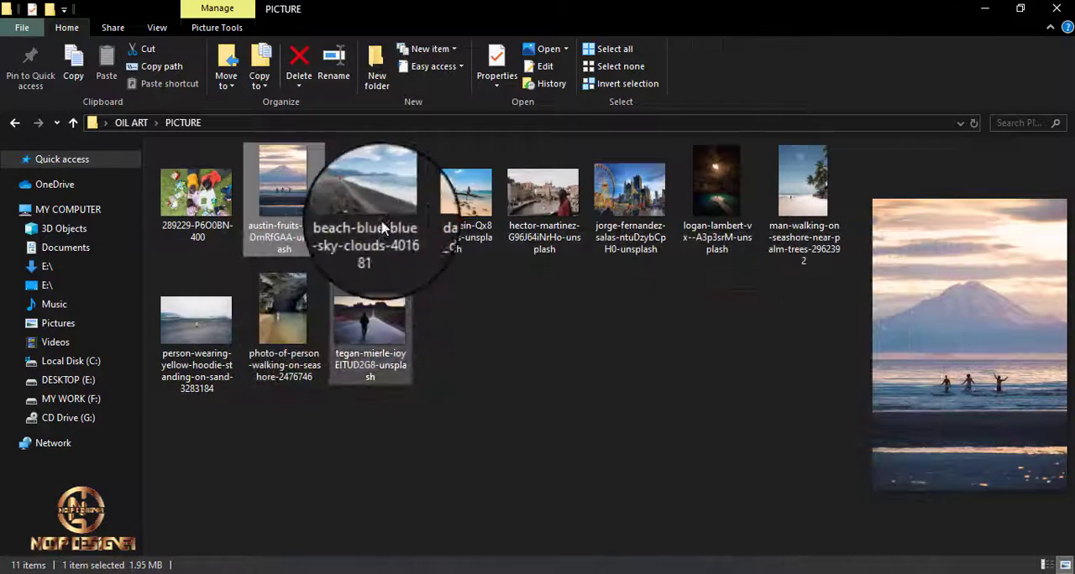
{"action": "left_click_drag", "start_coordinate": [460, 212], "coordinate": [471, 64]}
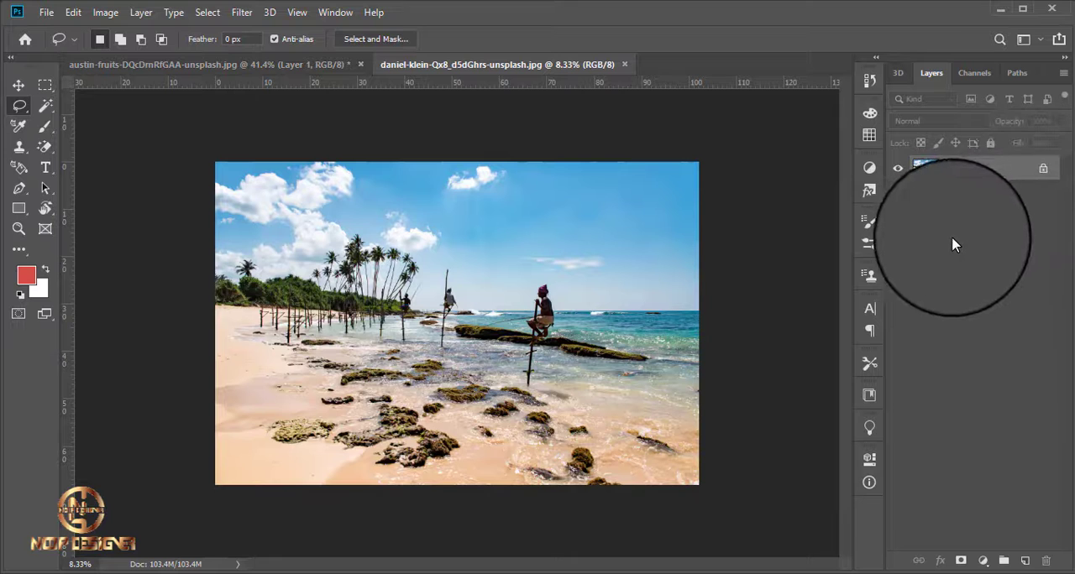
{"action": "key", "text": "ctrl+j"}
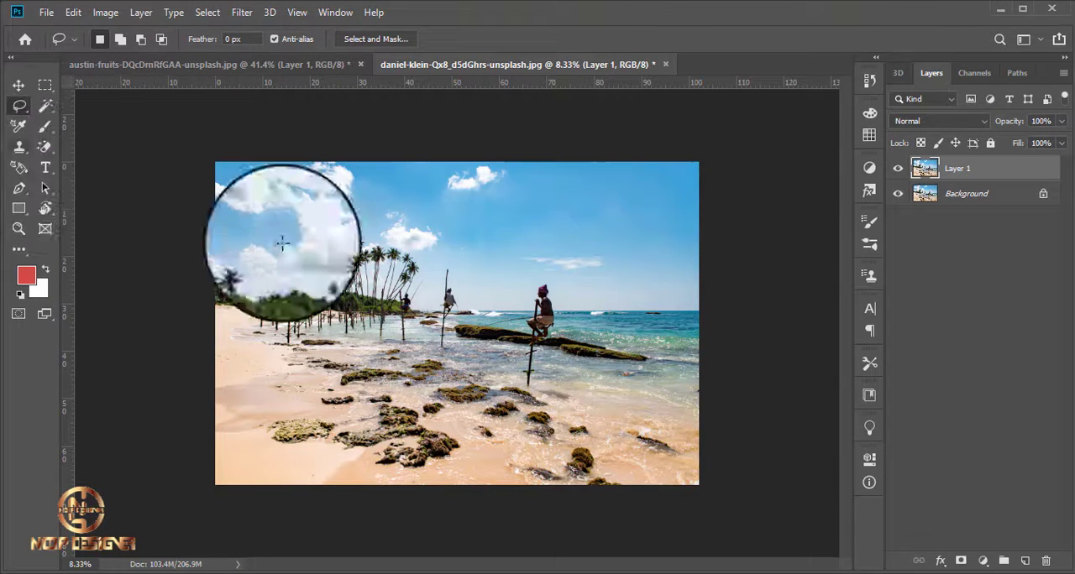
Lasso the foreground fisherman with his pole and rod, adding a small extra area beside the selection and subtracting it again.
{"action": "scroll", "coordinate": [535, 424], "scroll_direction": "up", "scroll_amount": 5}
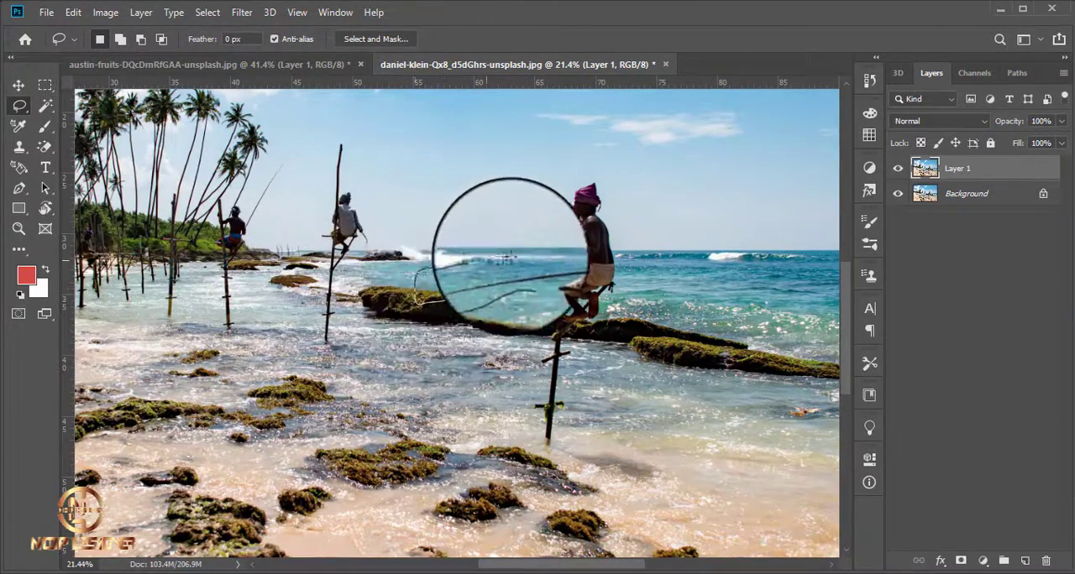
{"action": "mouse_move", "coordinate": [566, 203]}
{"action": "left_mouse_down"}
{"action": "mouse_move", "coordinate": [586, 173]}
{"action": "mouse_move", "coordinate": [617, 183]}
{"action": "mouse_move", "coordinate": [633, 218]}
{"action": "mouse_move", "coordinate": [628, 287]}
{"action": "mouse_move", "coordinate": [586, 348]}
{"action": "mouse_move", "coordinate": [562, 460]}
{"action": "mouse_move", "coordinate": [540, 460]}
{"action": "mouse_move", "coordinate": [532, 411]}
{"action": "left_mouse_up"}
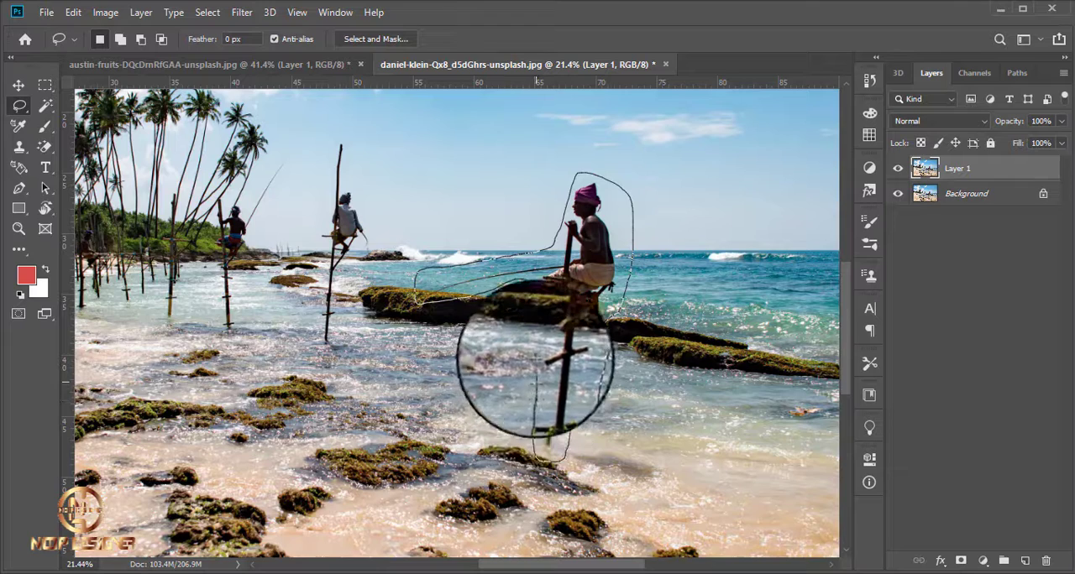
{"action": "left_click_drag", "start_coordinate": [527, 279], "coordinate": [470, 277]}
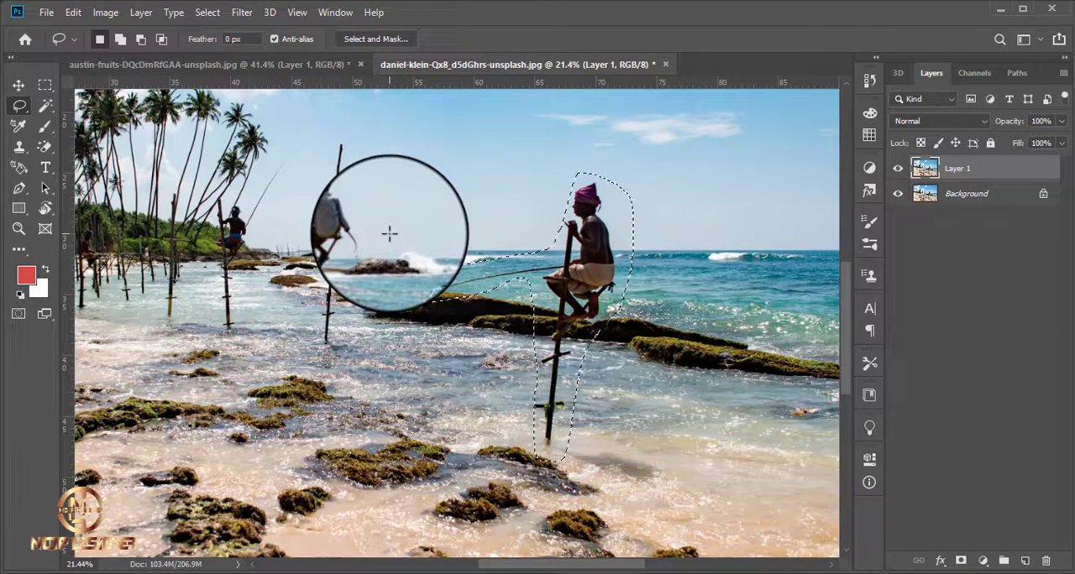
{"action": "mouse_move", "coordinate": [387, 221]}
{"action": "left_mouse_down"}
{"action": "mouse_move", "coordinate": [360, 333]}
{"action": "mouse_move", "coordinate": [386, 239]}
{"action": "left_mouse_up"}
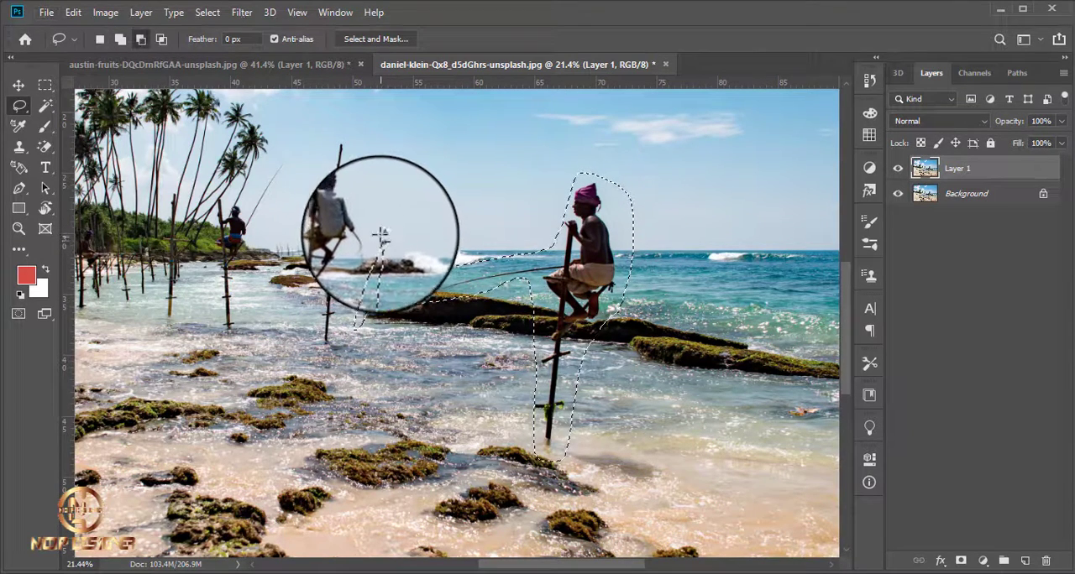
{"action": "mouse_move", "coordinate": [378, 226]}
{"action": "left_mouse_down"}
{"action": "mouse_move", "coordinate": [339, 348]}
{"action": "mouse_move", "coordinate": [388, 283]}
{"action": "mouse_move", "coordinate": [398, 239]}
{"action": "mouse_move", "coordinate": [377, 227]}
{"action": "left_mouse_up"}
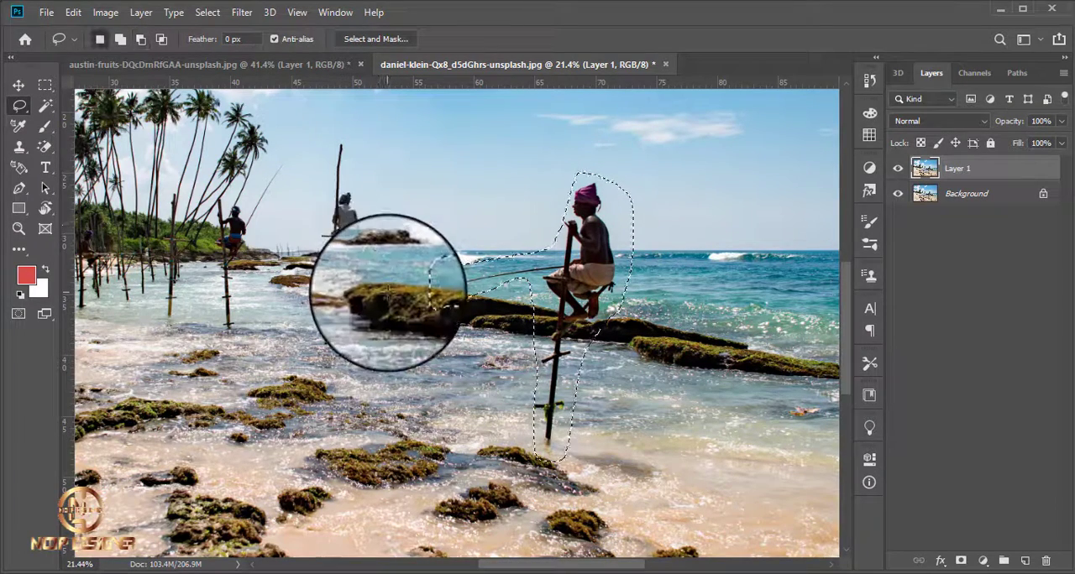
Fill the selected fisherman, pole and rod on Layer 1 using Content-Aware to remove them from the beach photo.
{"action": "left_click", "coordinate": [73, 13]}
{"action": "left_click", "coordinate": [159, 251]}
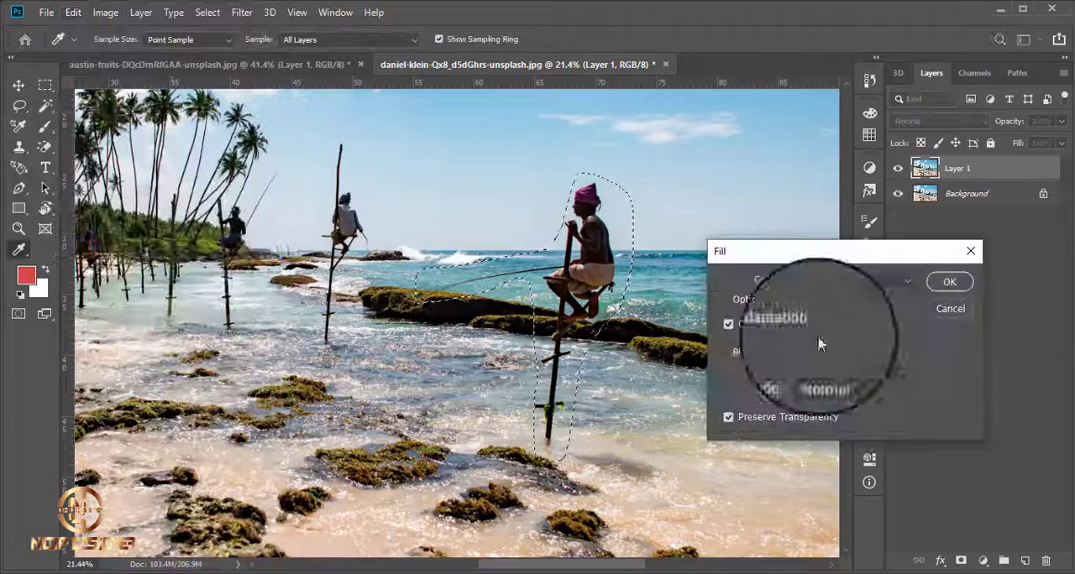
{"action": "left_click", "coordinate": [948, 281]}
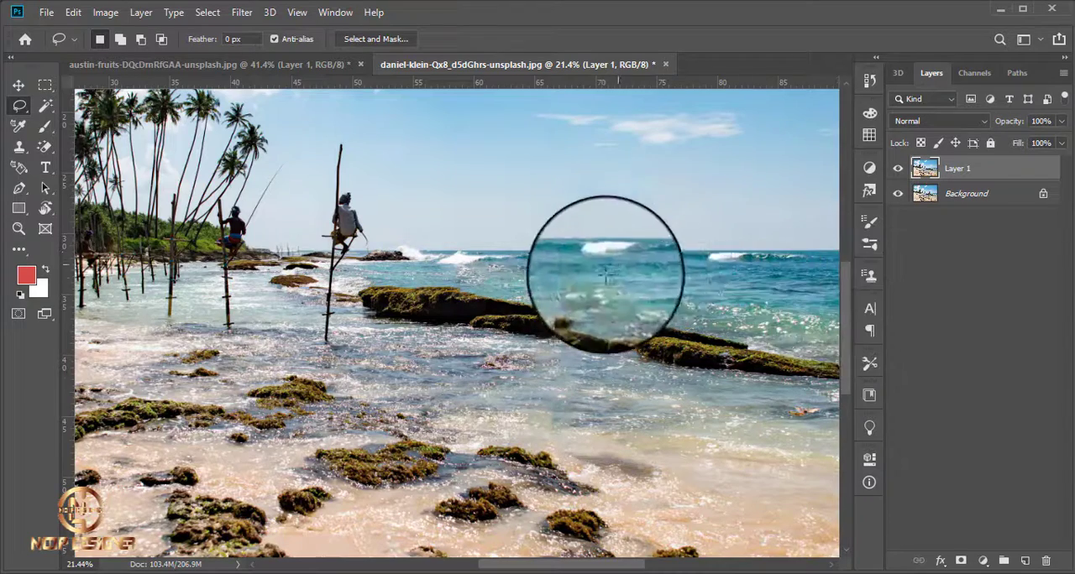
Compare the edited beach photo with the original by toggling Layer 1's visibility.
{"action": "scroll", "coordinate": [585, 277], "scroll_direction": "down", "scroll_amount": 5}
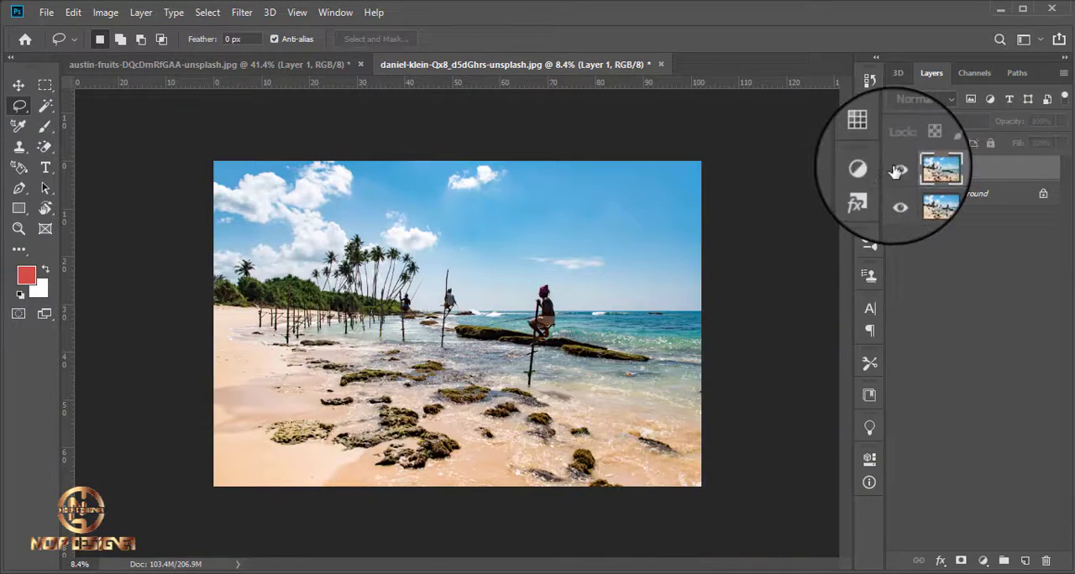
{"action": "scroll", "coordinate": [504, 369], "scroll_direction": "up", "scroll_amount": 5}
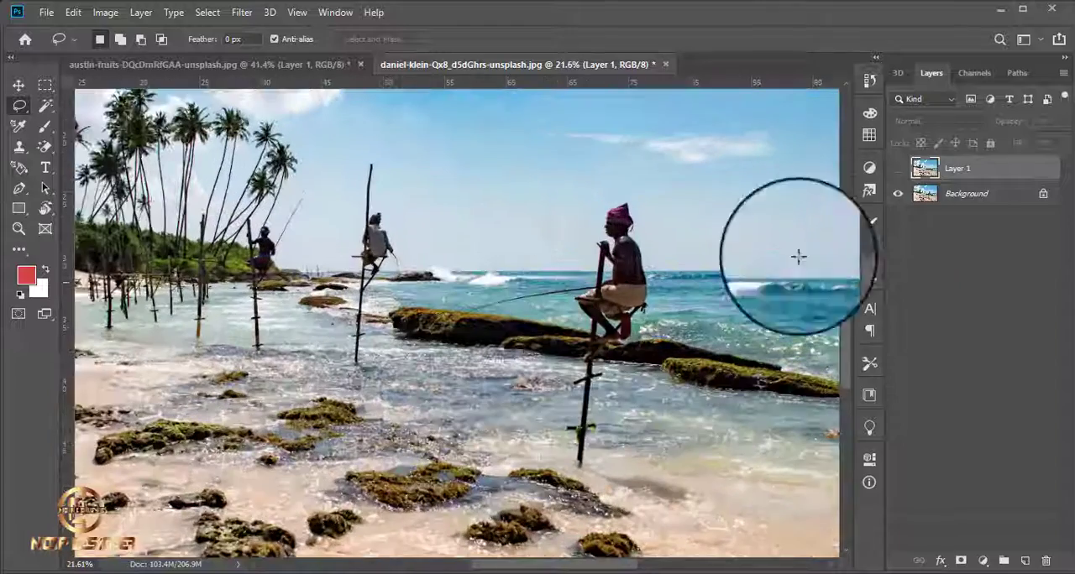
{"action": "left_click", "coordinate": [895, 169]}
{"action": "left_click", "coordinate": [895, 168]}
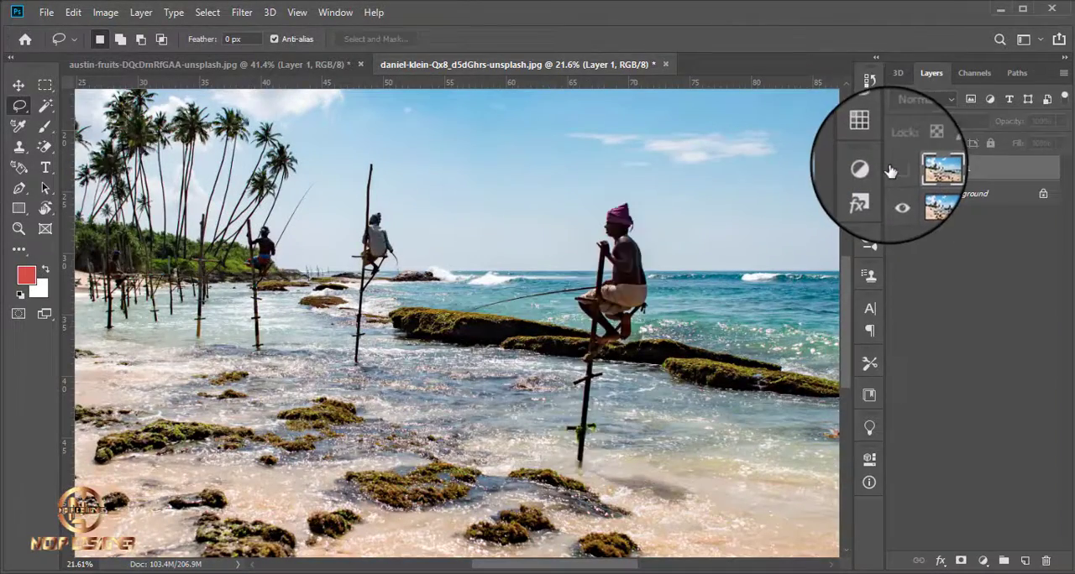
Open the photo of the man walking on the seashore near palm trees from the PICTURE folder in Photoshop and duplicate its Background layer.
{"action": "scroll", "coordinate": [660, 361], "scroll_direction": "down", "scroll_amount": 2}
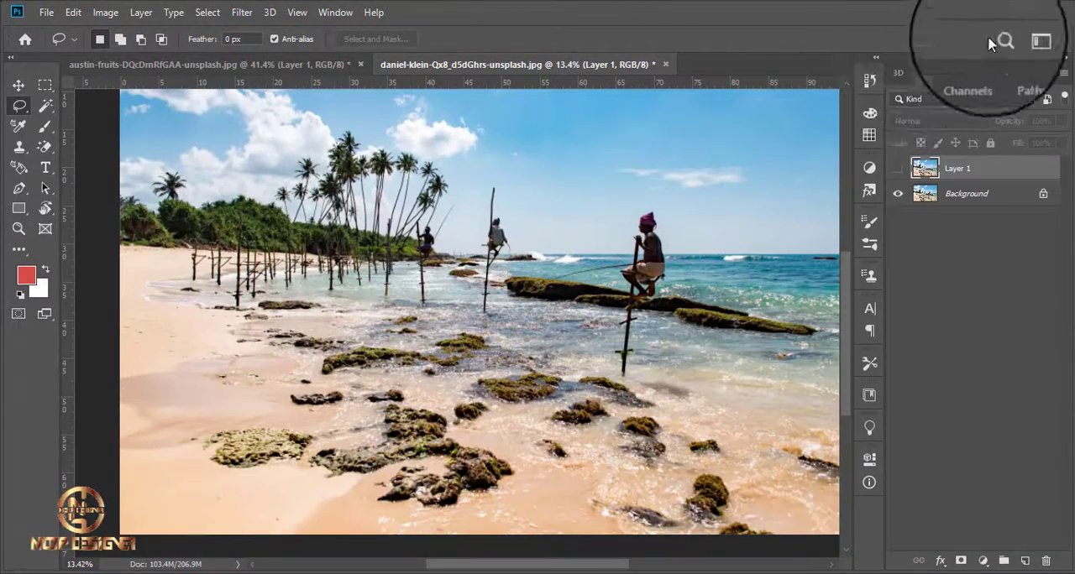
{"action": "left_click", "coordinate": [997, 12]}
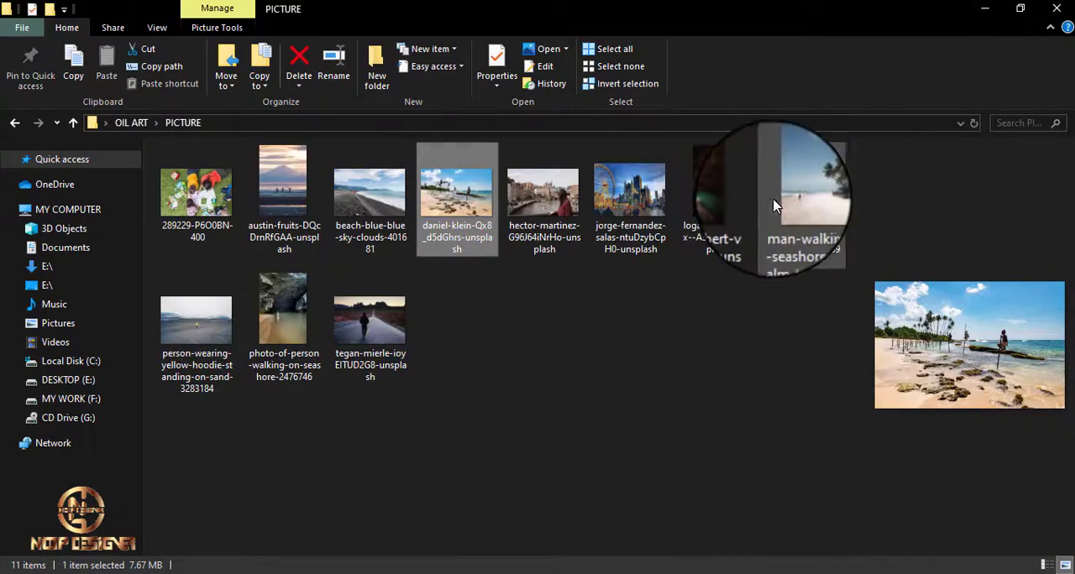
{"action": "left_click", "coordinate": [802, 193]}
{"action": "left_click_drag", "start_coordinate": [560, 573], "coordinate": [774, 57]}
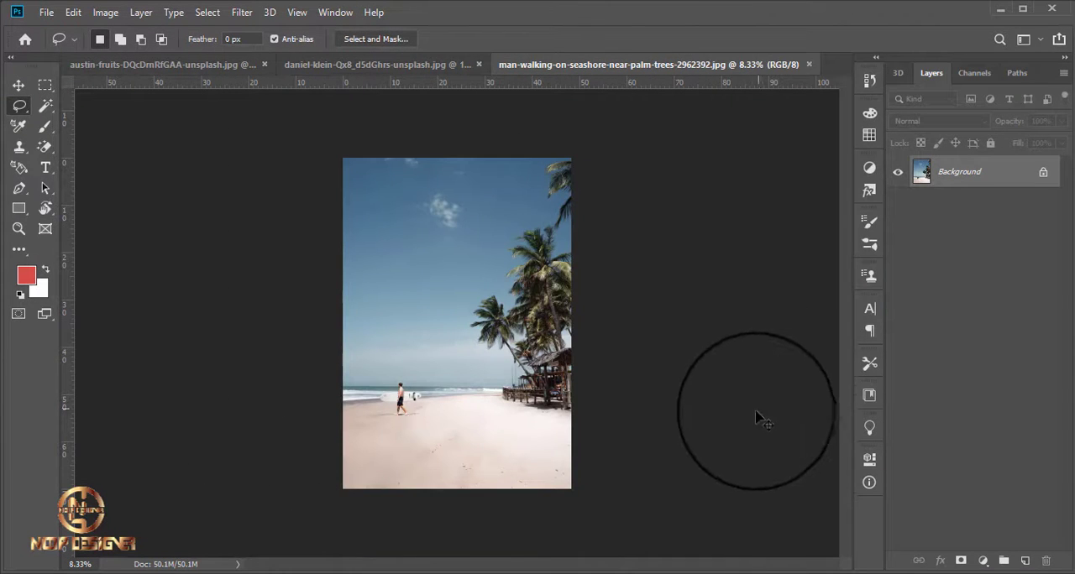
{"action": "scroll", "coordinate": [383, 437], "scroll_direction": "up", "scroll_amount": 10}
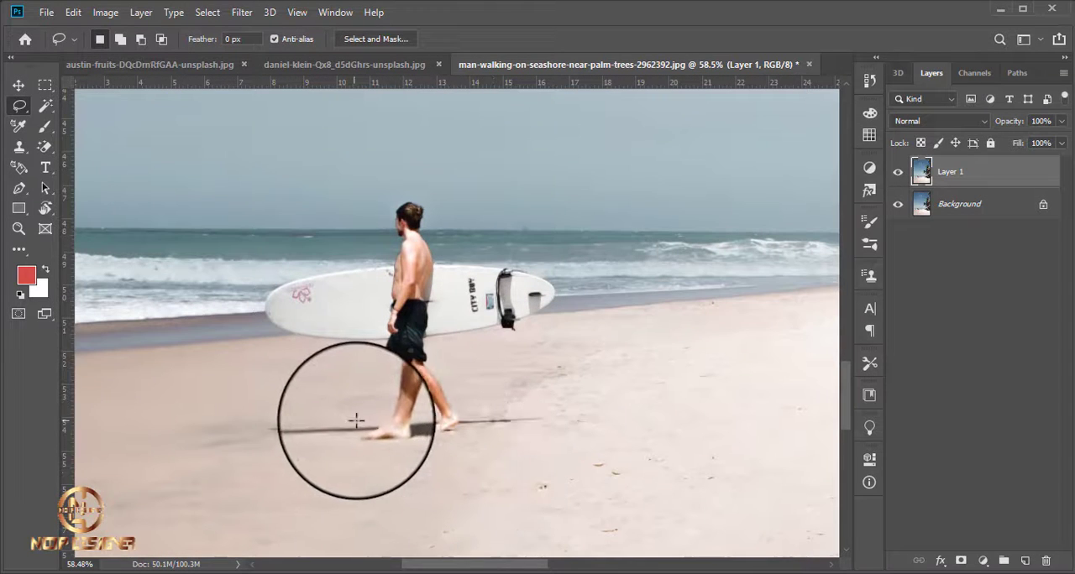
Lasso the man with his surfboard and shadow on Layer 1, adding a small extra area beside the selection and subtracting it again.
{"action": "mouse_move", "coordinate": [358, 410]}
{"action": "left_mouse_down"}
{"action": "mouse_move", "coordinate": [242, 438]}
{"action": "mouse_move", "coordinate": [283, 463]}
{"action": "mouse_move", "coordinate": [354, 470]}
{"action": "left_mouse_up"}
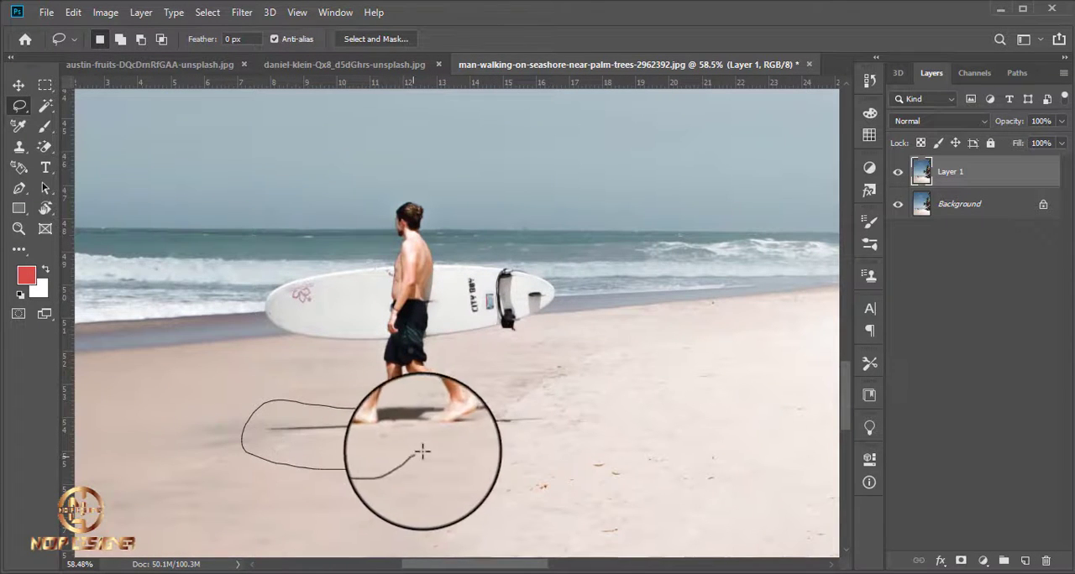
{"action": "mouse_move", "coordinate": [421, 452]}
{"action": "left_mouse_down"}
{"action": "mouse_move", "coordinate": [558, 443]}
{"action": "mouse_move", "coordinate": [582, 412]}
{"action": "mouse_move", "coordinate": [482, 400]}
{"action": "mouse_move", "coordinate": [447, 358]}
{"action": "mouse_move", "coordinate": [534, 333]}
{"action": "mouse_move", "coordinate": [565, 316]}
{"action": "mouse_move", "coordinate": [570, 293]}
{"action": "mouse_move", "coordinate": [558, 267]}
{"action": "mouse_move", "coordinate": [459, 248]}
{"action": "mouse_move", "coordinate": [431, 192]}
{"action": "mouse_move", "coordinate": [391, 170]}
{"action": "mouse_move", "coordinate": [330, 253]}
{"action": "mouse_move", "coordinate": [255, 269]}
{"action": "mouse_move", "coordinate": [231, 298]}
{"action": "mouse_move", "coordinate": [268, 343]}
{"action": "mouse_move", "coordinate": [359, 351]}
{"action": "mouse_move", "coordinate": [361, 410]}
{"action": "left_mouse_up"}
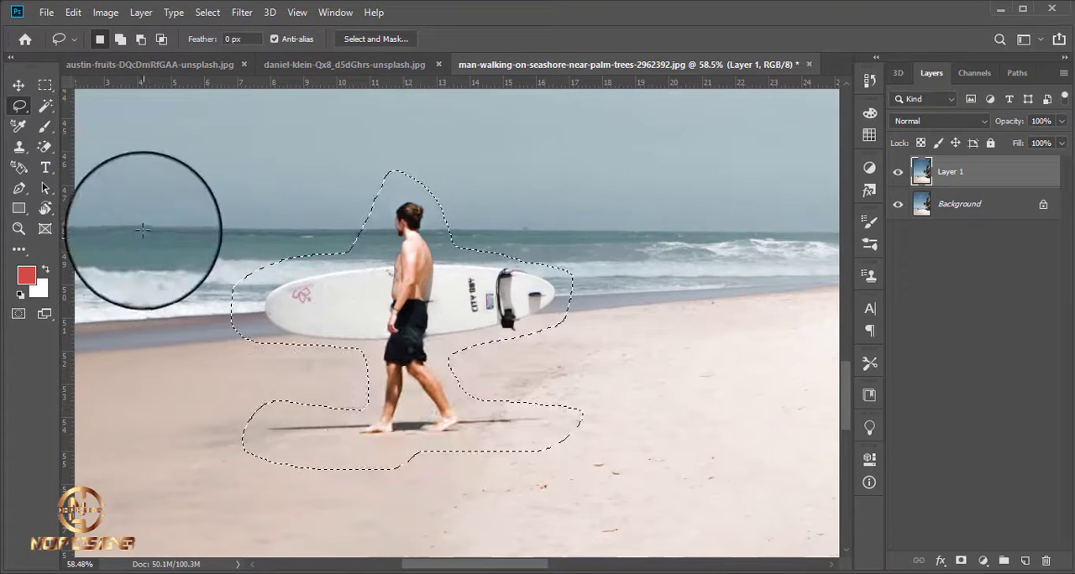
{"action": "mouse_move", "coordinate": [141, 249]}
{"action": "left_mouse_down"}
{"action": "mouse_move", "coordinate": [113, 264]}
{"action": "mouse_move", "coordinate": [168, 379]}
{"action": "mouse_move", "coordinate": [151, 240]}
{"action": "mouse_move", "coordinate": [122, 285]}
{"action": "left_mouse_up"}
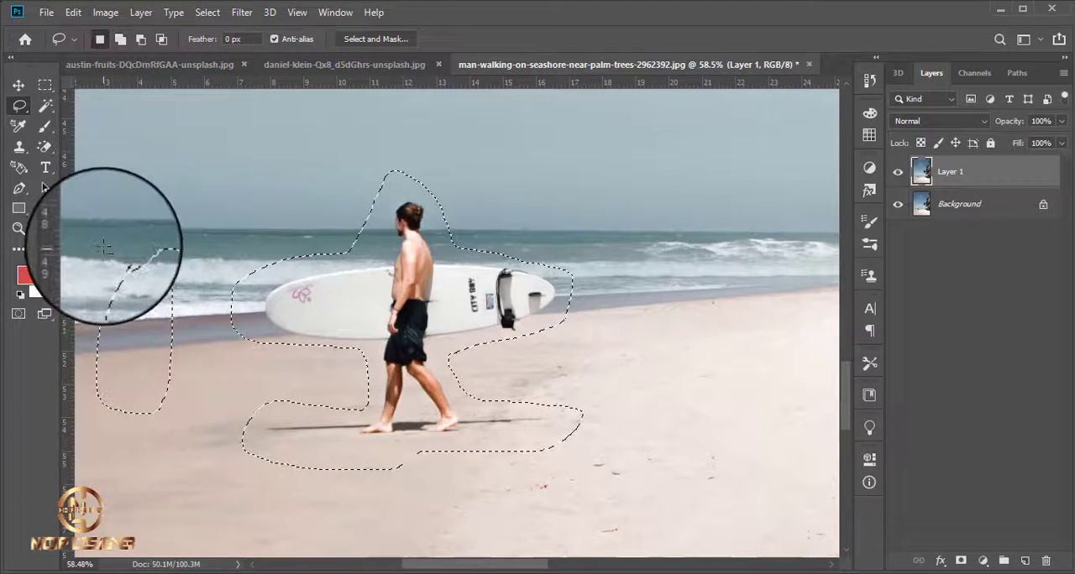
{"action": "mouse_move", "coordinate": [69, 379]}
{"action": "left_mouse_down"}
{"action": "mouse_move", "coordinate": [139, 439]}
{"action": "mouse_move", "coordinate": [204, 364]}
{"action": "mouse_move", "coordinate": [194, 243]}
{"action": "mouse_move", "coordinate": [102, 239]}
{"action": "mouse_move", "coordinate": [117, 260]}
{"action": "left_mouse_up"}
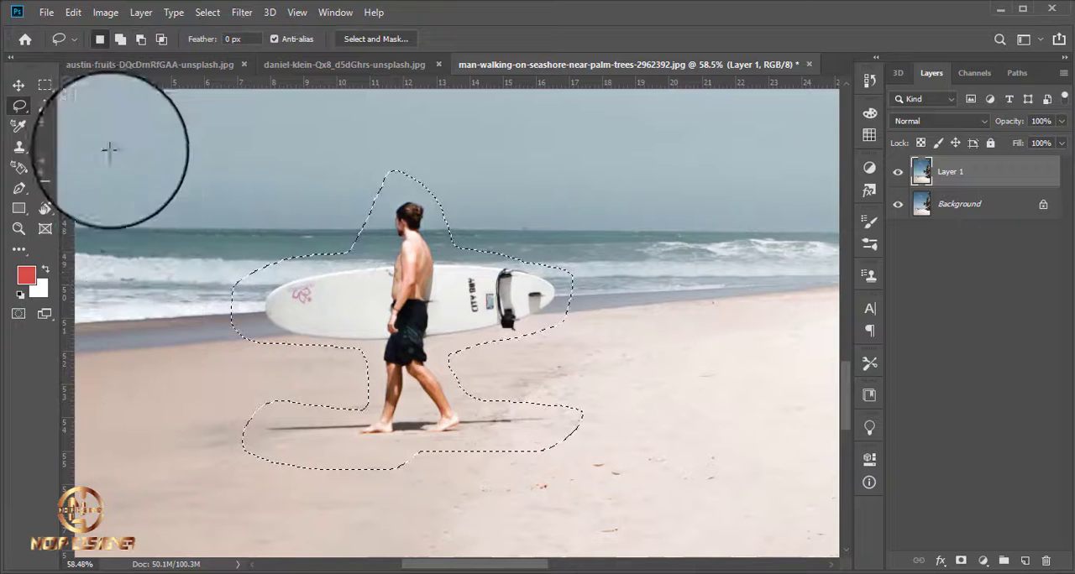
Fill the selected man, surfboard and shadow on Layer 1 using Content-Aware, and clear the selection.
{"action": "left_click", "coordinate": [77, 14]}
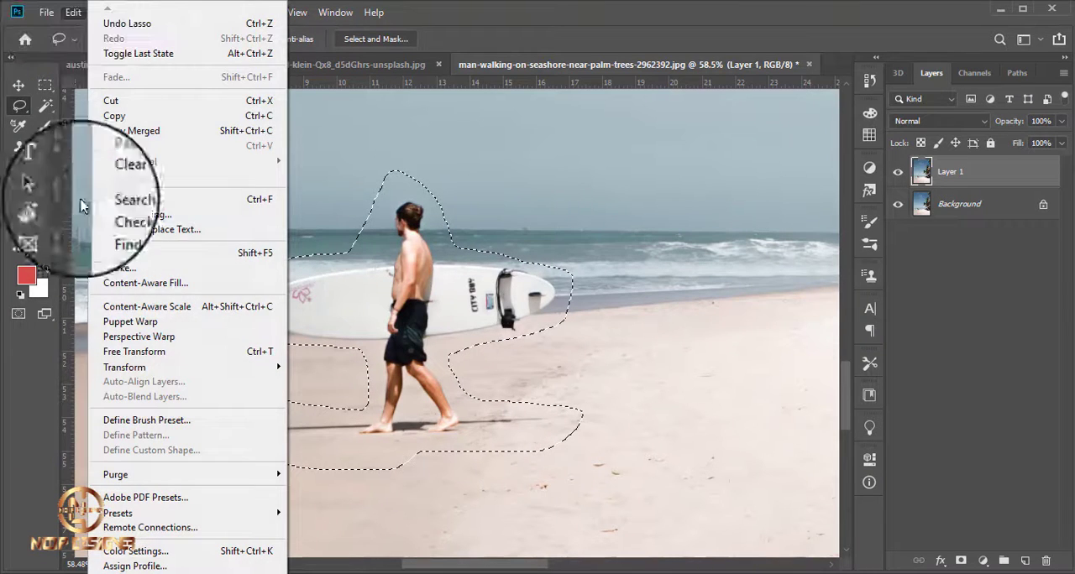
{"action": "left_click", "coordinate": [165, 264]}
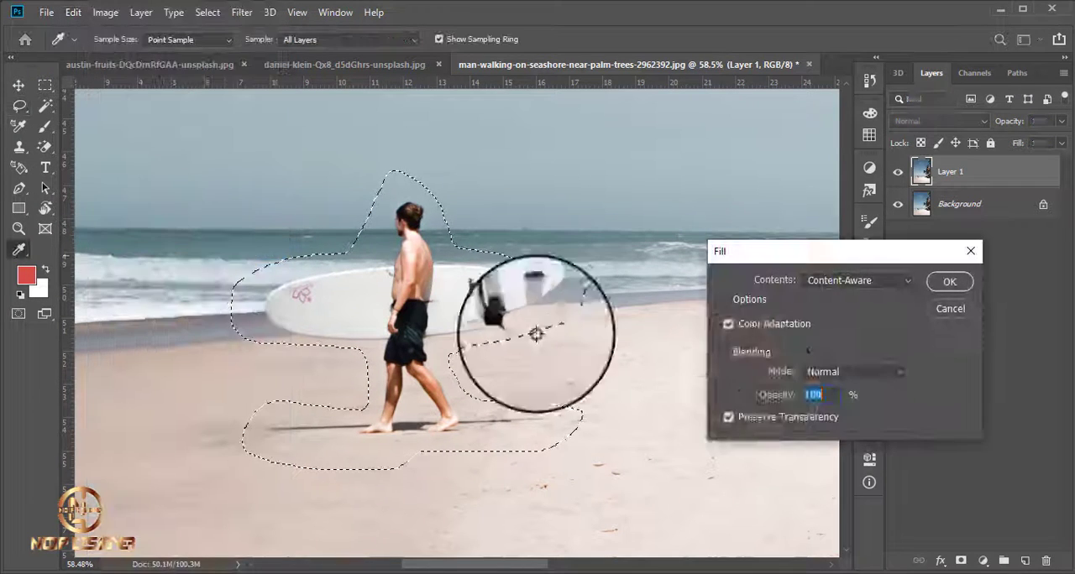
{"action": "left_click", "coordinate": [966, 285]}
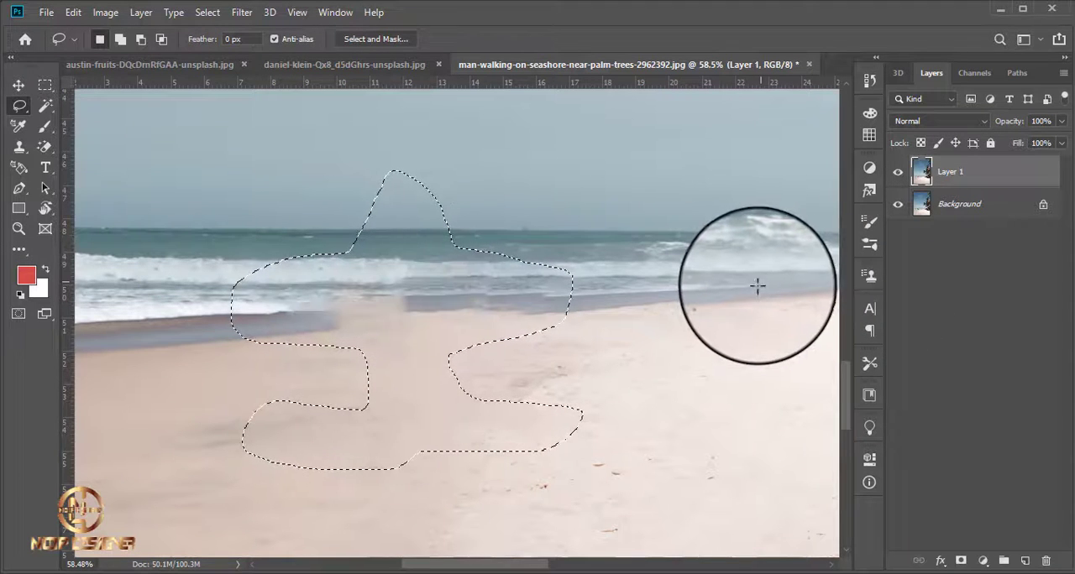
{"action": "key", "text": "ctrl+d"}
Compare the edited seashore photo with the original by toggling Layer 1's visibility, and examine the filled shoreline up close.
{"action": "scroll", "coordinate": [510, 362], "scroll_direction": "down", "scroll_amount": 6}
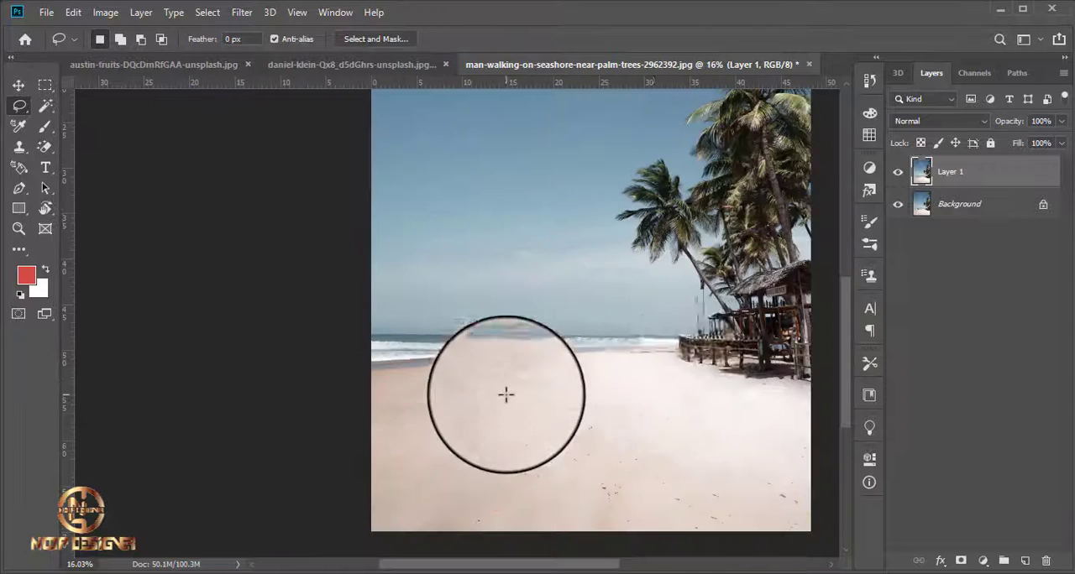
{"action": "left_click", "coordinate": [898, 172]}
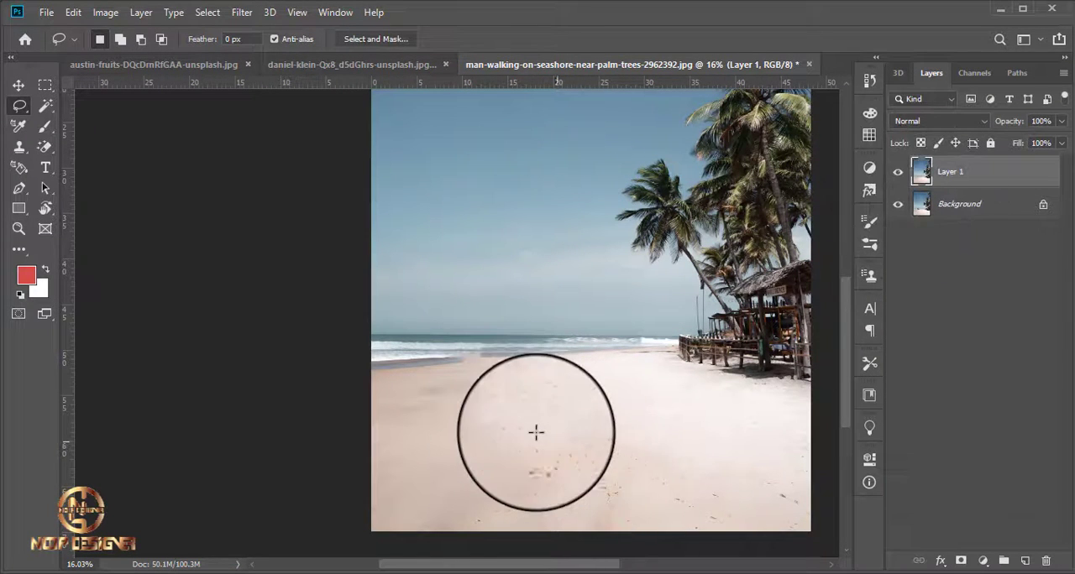
{"action": "scroll", "coordinate": [504, 423], "scroll_direction": "up", "scroll_amount": 4}
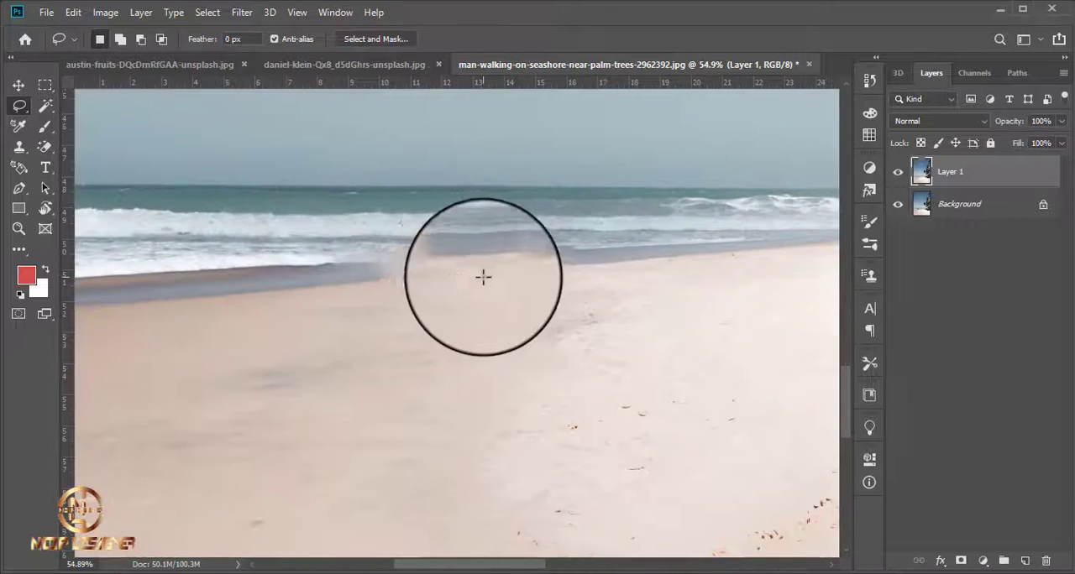
{"action": "scroll", "coordinate": [485, 279], "scroll_direction": "down", "scroll_amount": 2}
{"action": "scroll", "coordinate": [428, 314], "scroll_direction": "down", "scroll_amount": 2}
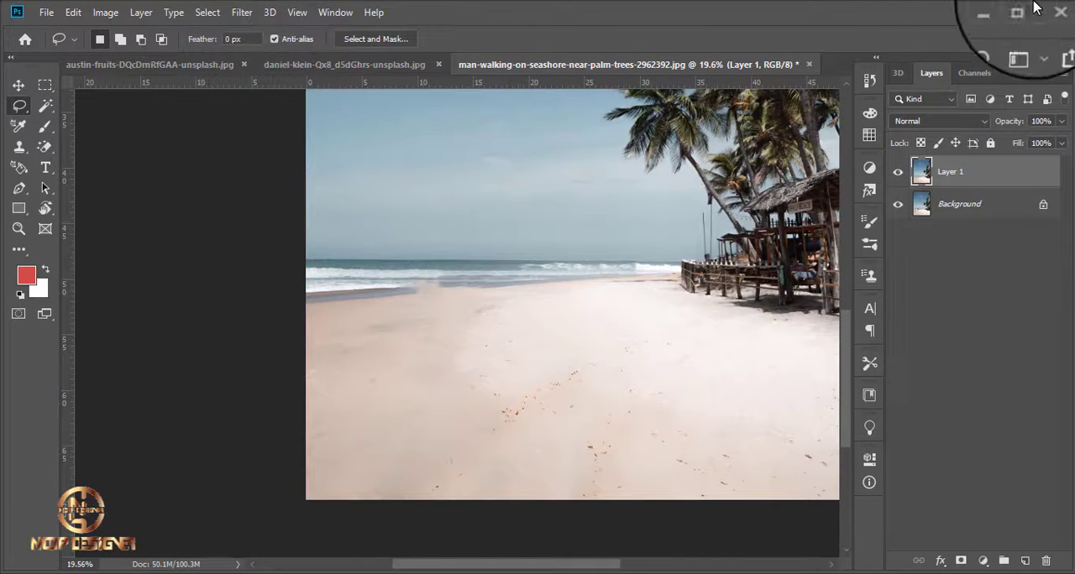
Open the photo of the person in a yellow hoodie standing on sand from the PICTURE folder in Photoshop and duplicate its Background layer.
{"action": "left_click", "coordinate": [999, 11]}
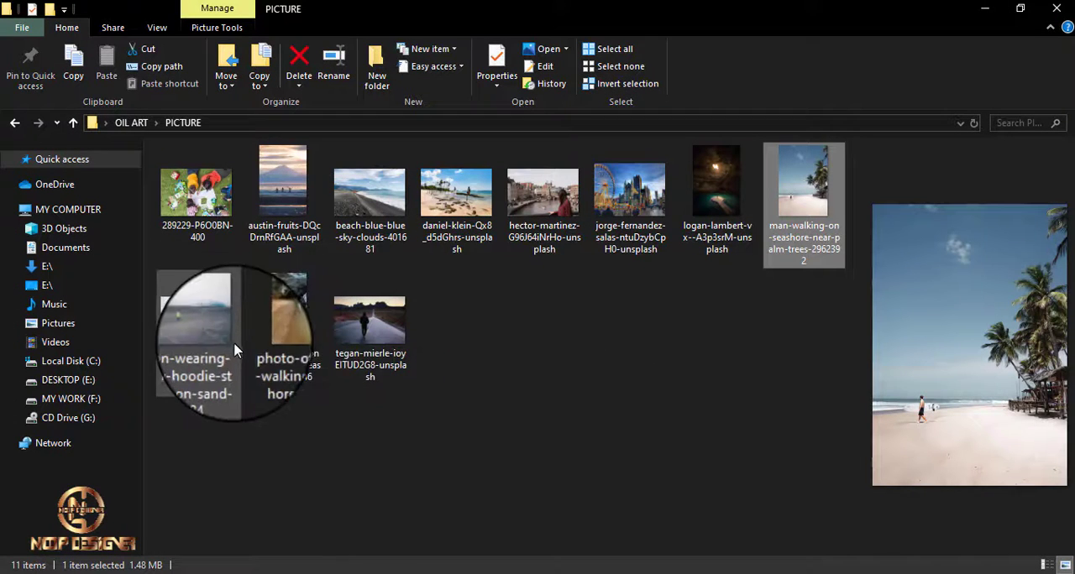
{"action": "left_click", "coordinate": [195, 330]}
{"action": "left_click_drag", "start_coordinate": [195, 330], "coordinate": [811, 34]}
{"action": "scroll", "coordinate": [557, 283], "scroll_direction": "up", "scroll_amount": 8}
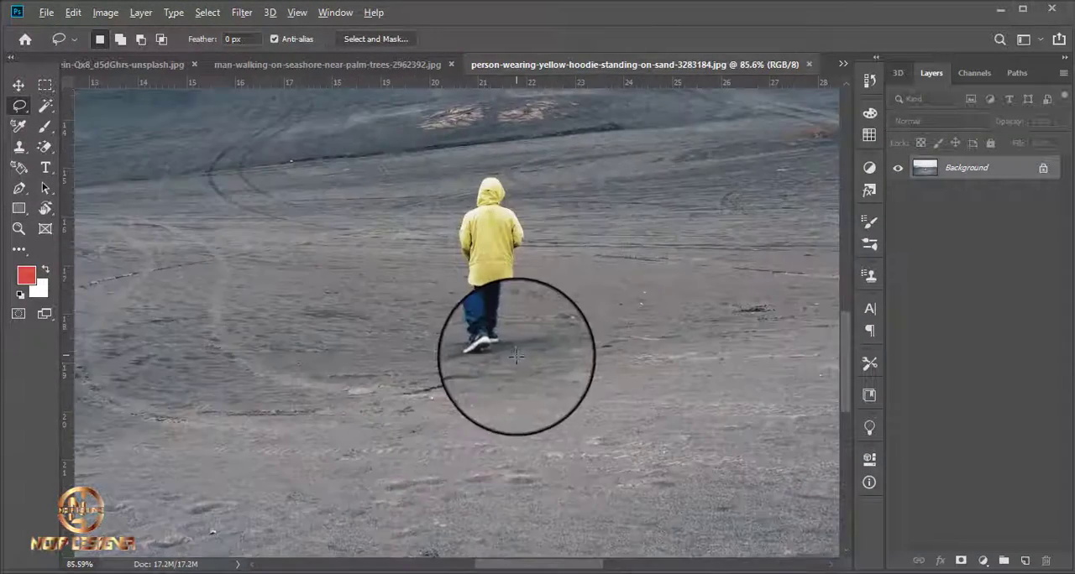
{"action": "scroll", "coordinate": [845, 270], "scroll_direction": "up", "scroll_amount": 1}
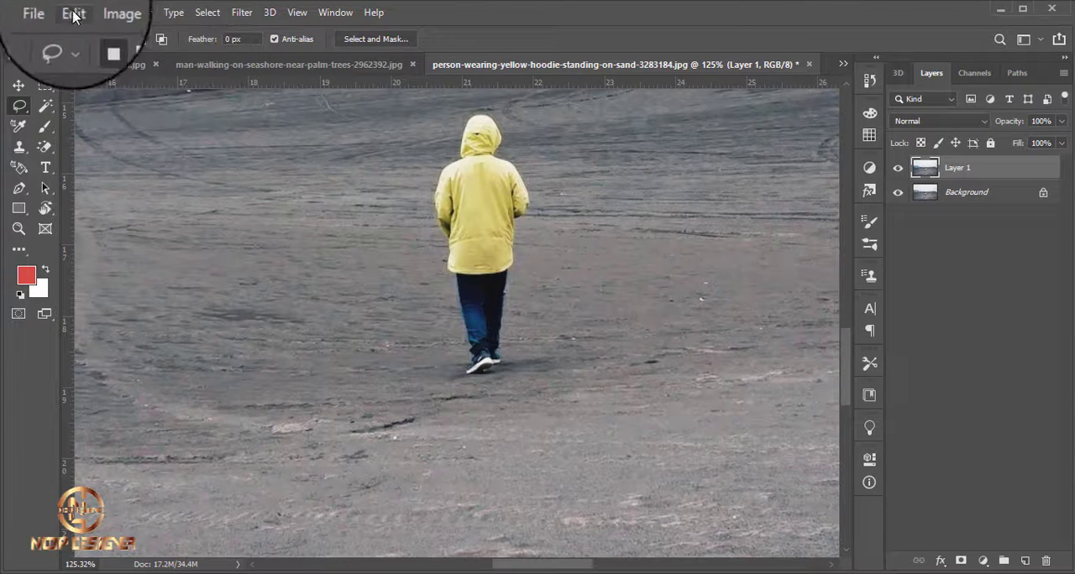
Lasso the person in the yellow hoodie on Layer 1, adding a small extra area beside the selection and subtracting it again.
{"action": "scroll", "coordinate": [463, 247], "scroll_direction": "up", "scroll_amount": 3}
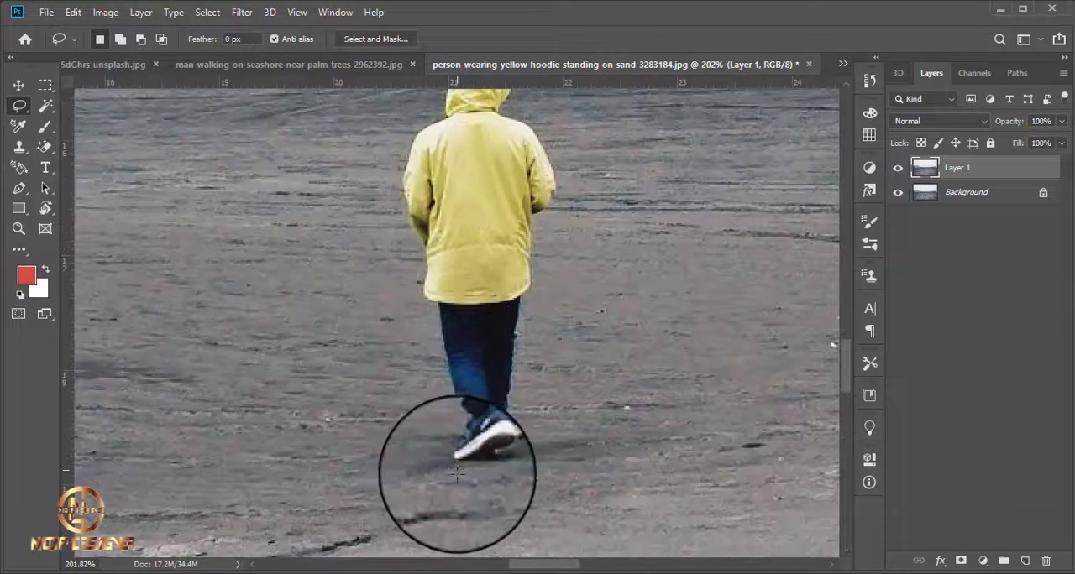
{"action": "mouse_move", "coordinate": [442, 480]}
{"action": "left_mouse_down"}
{"action": "mouse_move", "coordinate": [449, 421]}
{"action": "mouse_move", "coordinate": [423, 342]}
{"action": "mouse_move", "coordinate": [392, 153]}
{"action": "mouse_move", "coordinate": [398, 123]}
{"action": "mouse_move", "coordinate": [481, 37]}
{"action": "mouse_move", "coordinate": [525, 34]}
{"action": "mouse_move", "coordinate": [540, 62]}
{"action": "mouse_move", "coordinate": [537, 100]}
{"action": "mouse_move", "coordinate": [573, 155]}
{"action": "mouse_move", "coordinate": [541, 411]}
{"action": "mouse_move", "coordinate": [533, 450]}
{"action": "mouse_move", "coordinate": [490, 471]}
{"action": "mouse_move", "coordinate": [440, 451]}
{"action": "left_mouse_up"}
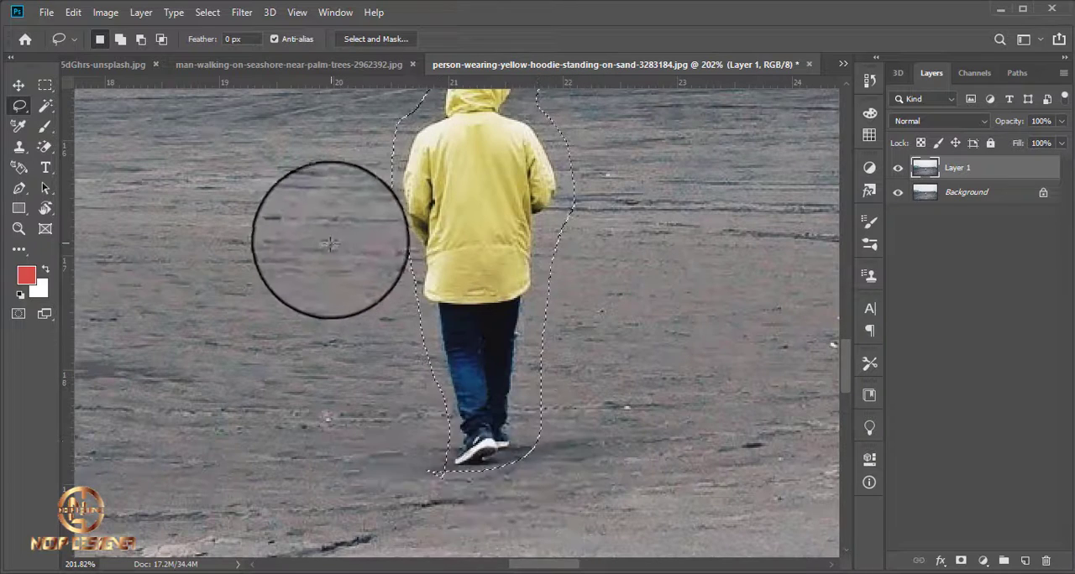
{"action": "scroll", "coordinate": [330, 244], "scroll_direction": "down", "scroll_amount": 3}
{"action": "scroll", "coordinate": [302, 219], "scroll_direction": "up", "scroll_amount": 1}
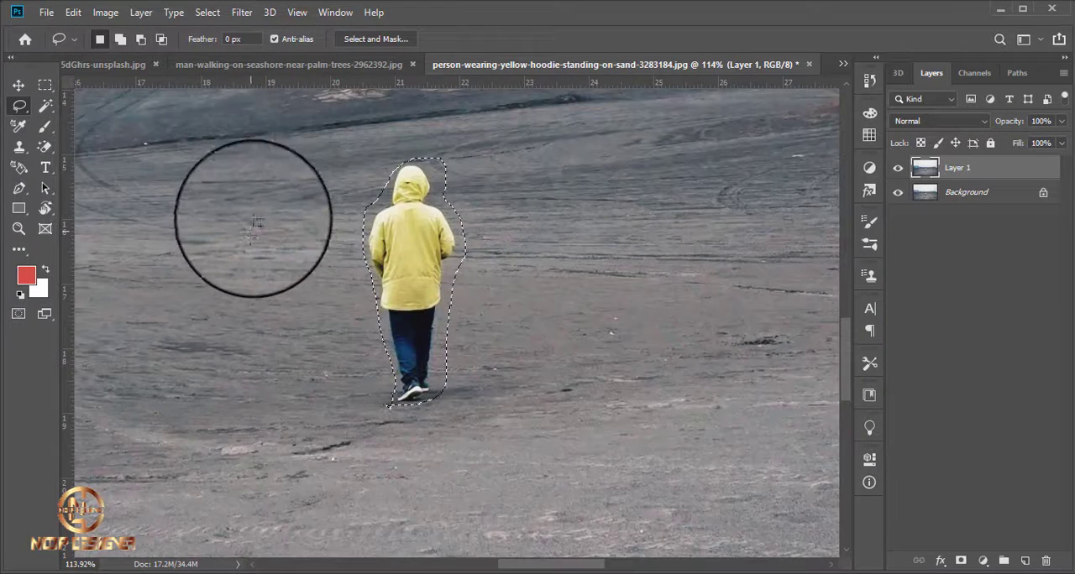
{"action": "mouse_move", "coordinate": [225, 200]}
{"action": "left_mouse_down"}
{"action": "mouse_move", "coordinate": [196, 278]}
{"action": "mouse_move", "coordinate": [270, 166]}
{"action": "mouse_move", "coordinate": [225, 198]}
{"action": "left_mouse_up"}
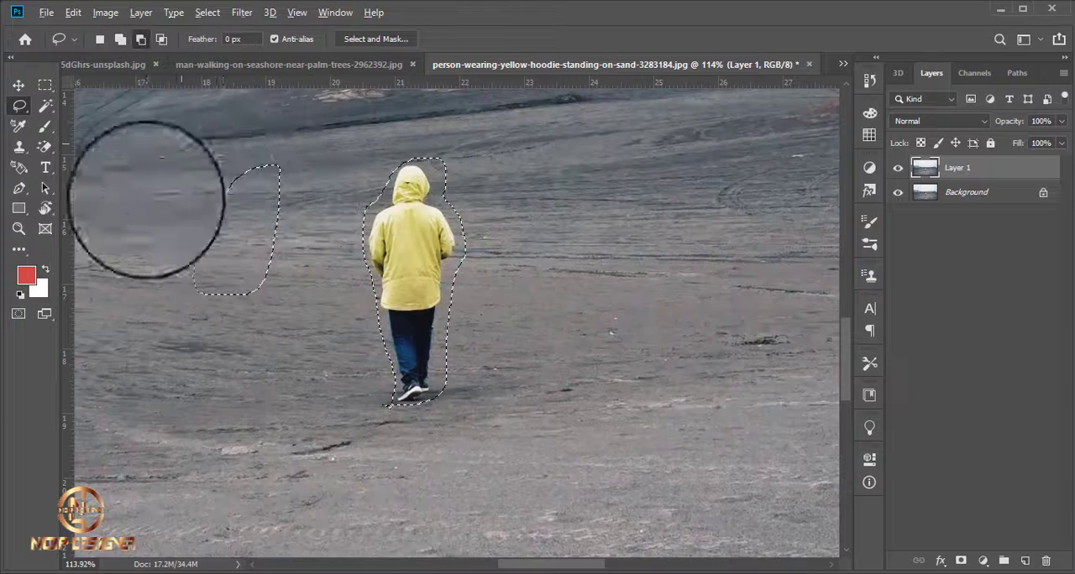
{"action": "mouse_move", "coordinate": [147, 199]}
{"action": "left_mouse_down"}
{"action": "mouse_move", "coordinate": [277, 345]}
{"action": "mouse_move", "coordinate": [327, 249]}
{"action": "mouse_move", "coordinate": [304, 124]}
{"action": "mouse_move", "coordinate": [212, 115]}
{"action": "mouse_move", "coordinate": [167, 162]}
{"action": "left_mouse_up"}
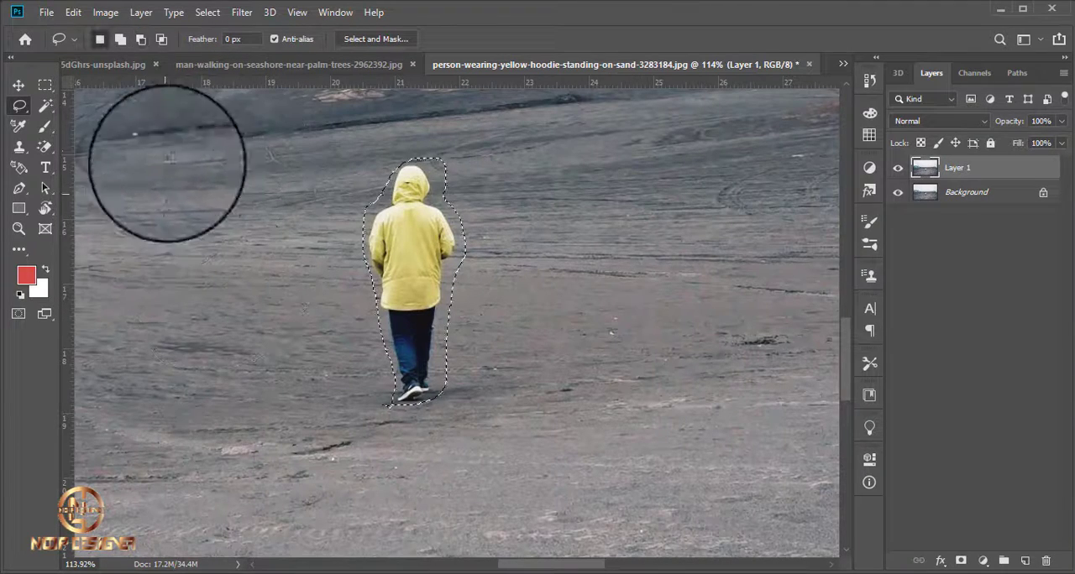
Fill the selected yellow-hooded person on Layer 1 using Content-Aware, deselect, and compare the edit with the original by toggling Layer 1's visibility.
{"action": "left_click", "coordinate": [67, 15]}
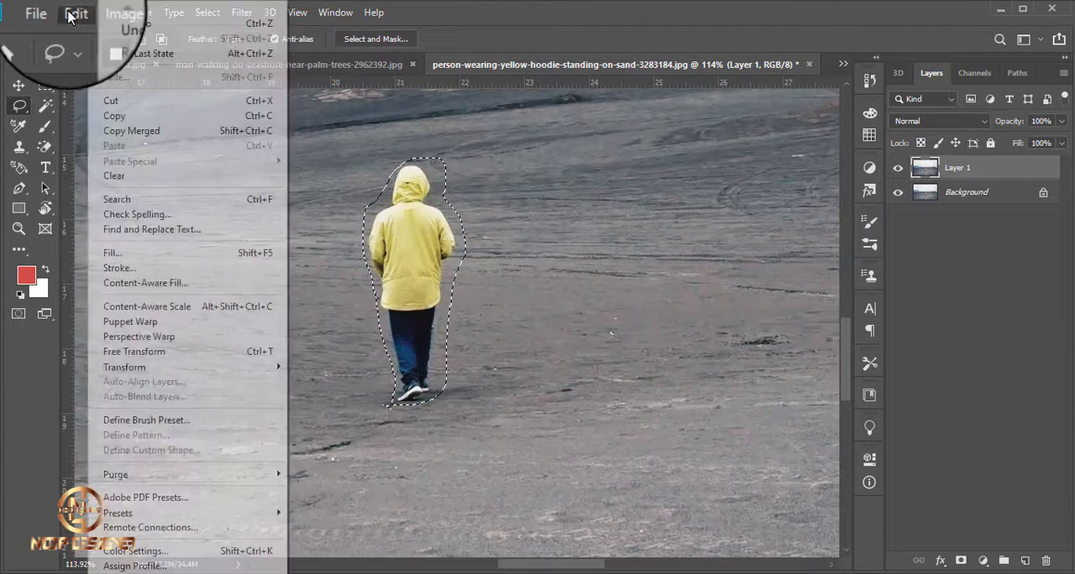
{"action": "left_click", "coordinate": [252, 248]}
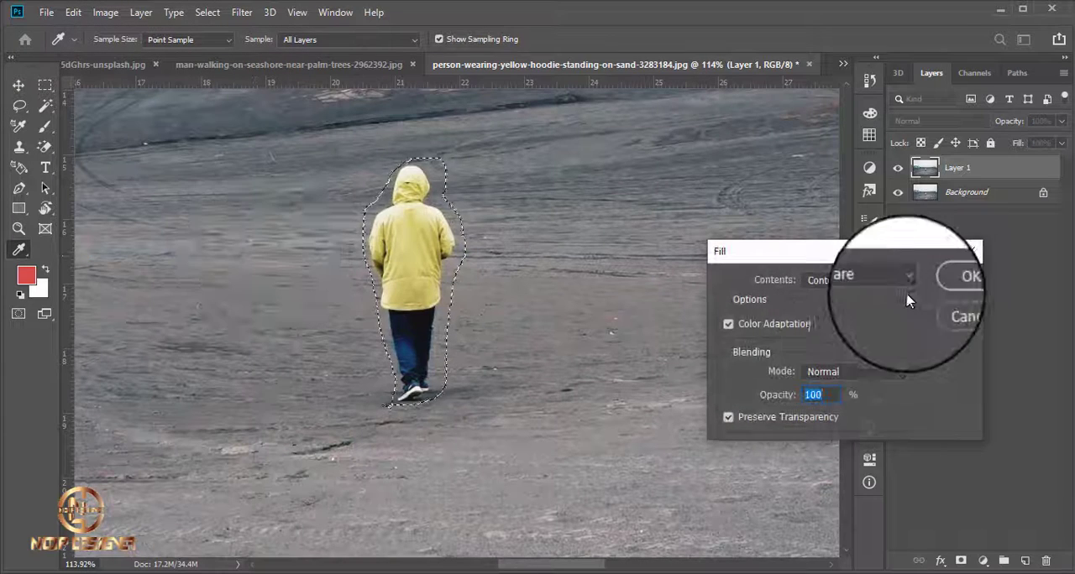
{"action": "left_click", "coordinate": [934, 285]}
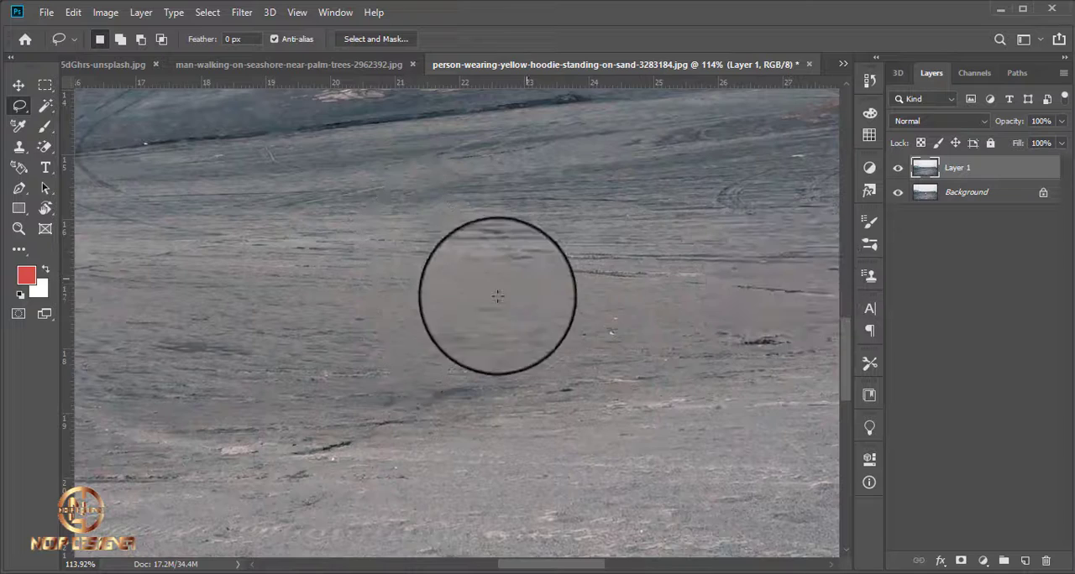
{"action": "scroll", "coordinate": [492, 319], "scroll_direction": "down", "scroll_amount": 6}
{"action": "scroll", "coordinate": [498, 409], "scroll_direction": "up", "scroll_amount": 4}
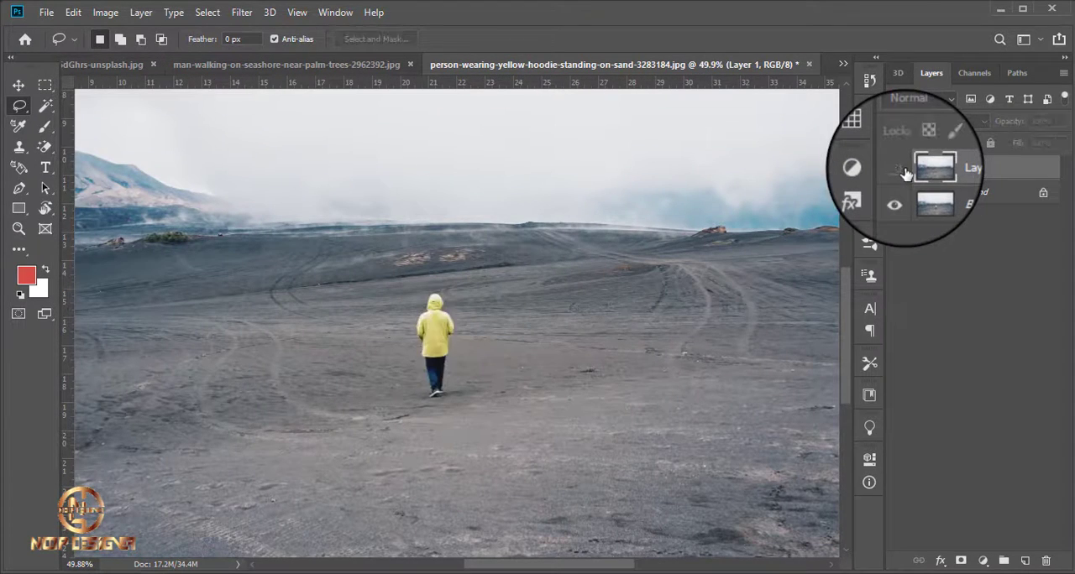
Open the cave photo of the person walking on the seashore from the PICTURE folder in Photoshop and duplicate its Background layer.
{"action": "left_click", "coordinate": [1003, 14]}
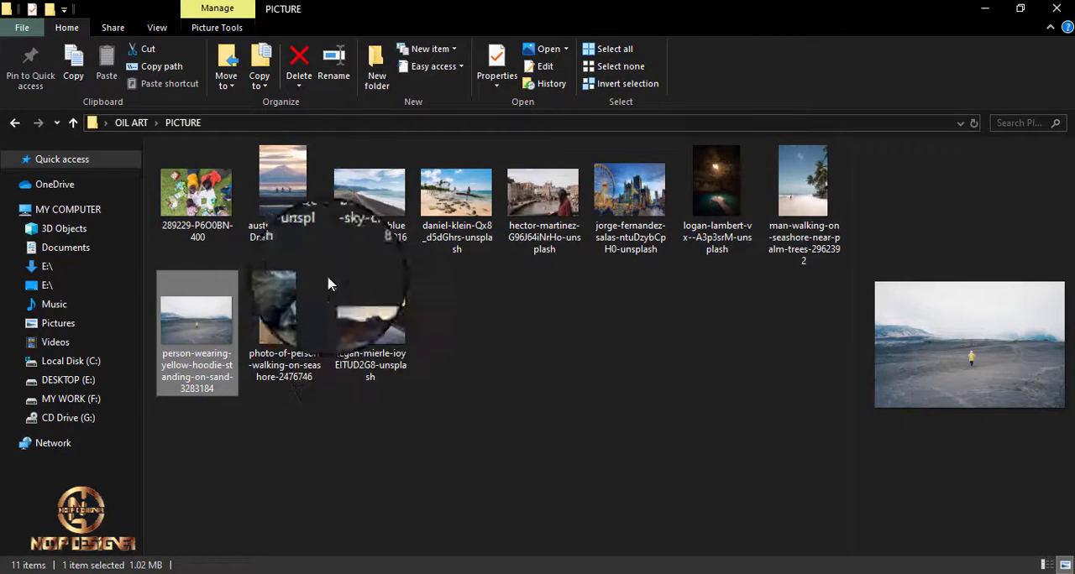
{"action": "left_click", "coordinate": [283, 315]}
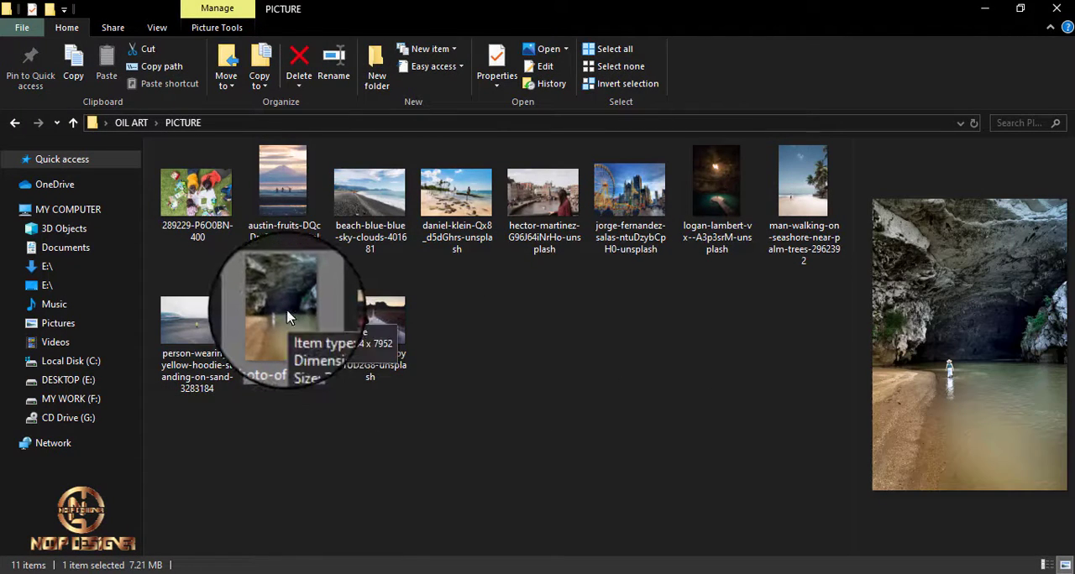
{"action": "left_click_drag", "start_coordinate": [288, 318], "coordinate": [655, 27]}
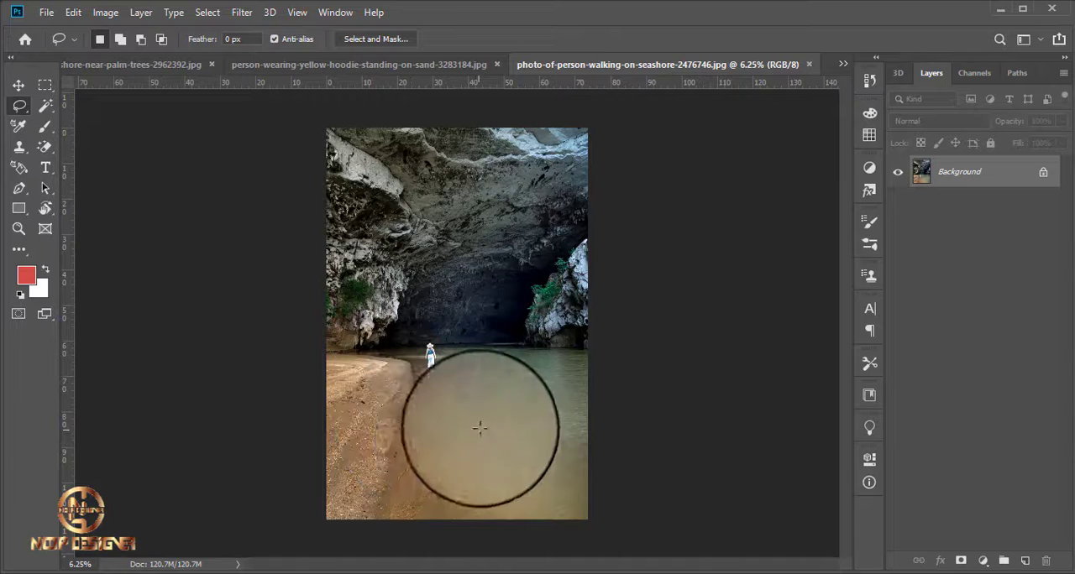
{"action": "key", "text": "ctrl+j"}
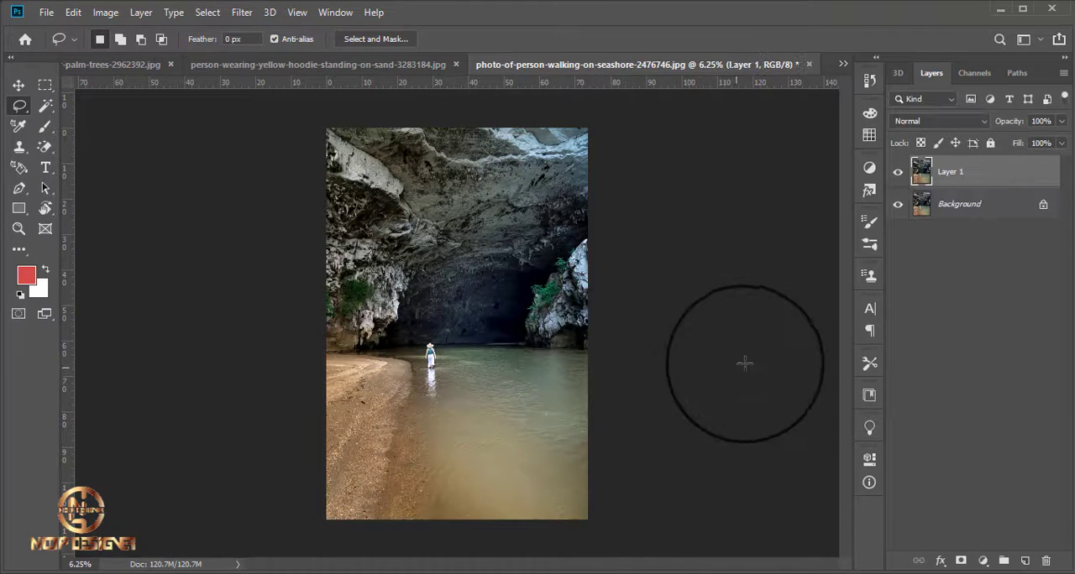
Lasso the woman in the sun hat on Layer 1, leaving out her reflection, and add then subtract a small extra area in the water.
{"action": "scroll", "coordinate": [538, 306], "scroll_direction": "up", "scroll_amount": 5}
{"action": "scroll", "coordinate": [509, 291], "scroll_direction": "up", "scroll_amount": 4}
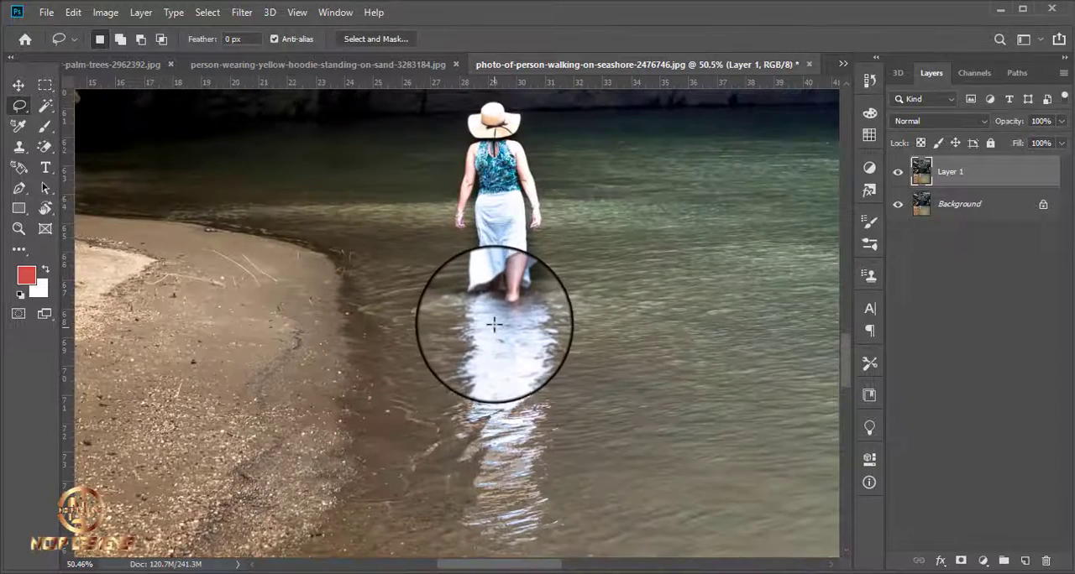
{"action": "mouse_move", "coordinate": [445, 217]}
{"action": "left_mouse_down"}
{"action": "mouse_move", "coordinate": [440, 136]}
{"action": "mouse_move", "coordinate": [456, 101]}
{"action": "mouse_move", "coordinate": [485, 87]}
{"action": "mouse_move", "coordinate": [537, 92]}
{"action": "mouse_move", "coordinate": [552, 253]}
{"action": "mouse_move", "coordinate": [515, 319]}
{"action": "left_mouse_up"}
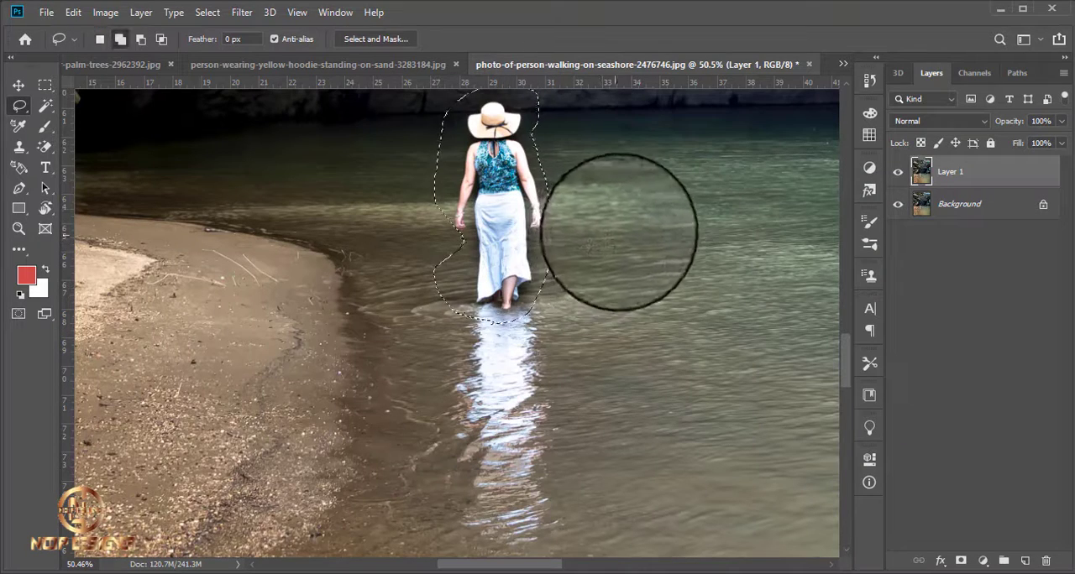
{"action": "mouse_move", "coordinate": [619, 232]}
{"action": "left_mouse_down"}
{"action": "mouse_move", "coordinate": [585, 333]}
{"action": "mouse_move", "coordinate": [614, 334]}
{"action": "mouse_move", "coordinate": [659, 214]}
{"action": "mouse_move", "coordinate": [639, 202]}
{"action": "mouse_move", "coordinate": [607, 228]}
{"action": "mouse_move", "coordinate": [618, 215]}
{"action": "mouse_move", "coordinate": [607, 182]}
{"action": "mouse_move", "coordinate": [592, 186]}
{"action": "mouse_move", "coordinate": [545, 260]}
{"action": "mouse_move", "coordinate": [546, 361]}
{"action": "mouse_move", "coordinate": [645, 351]}
{"action": "mouse_move", "coordinate": [696, 252]}
{"action": "mouse_move", "coordinate": [696, 187]}
{"action": "mouse_move", "coordinate": [601, 188]}
{"action": "left_mouse_up"}
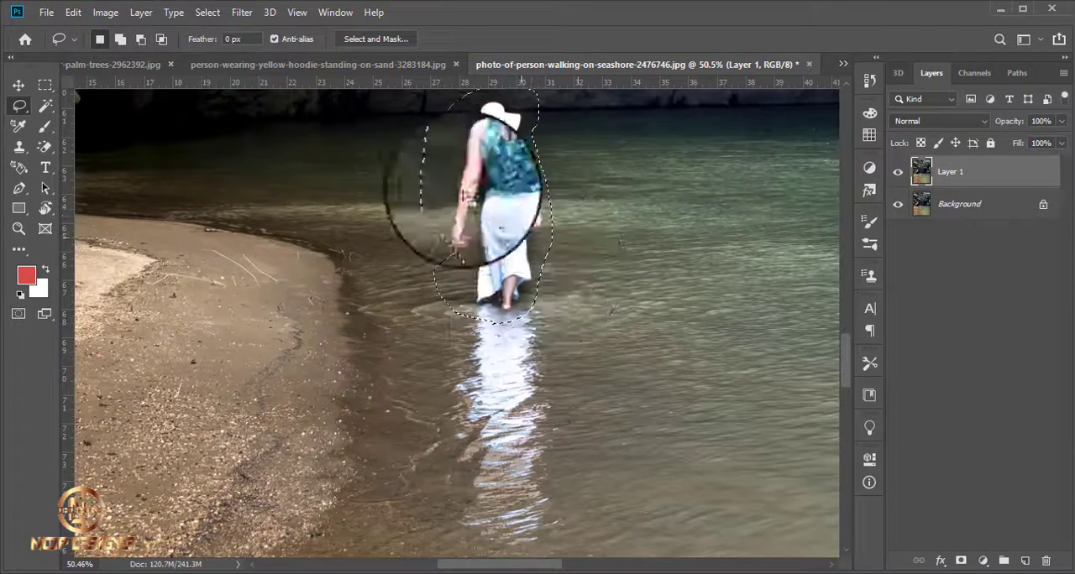
Fill the selected woman on Layer 1 using Content-Aware, deselect, and compare the edit with the original by toggling Layer 1's visibility.
{"action": "left_click", "coordinate": [73, 12]}
{"action": "left_click", "coordinate": [222, 263]}
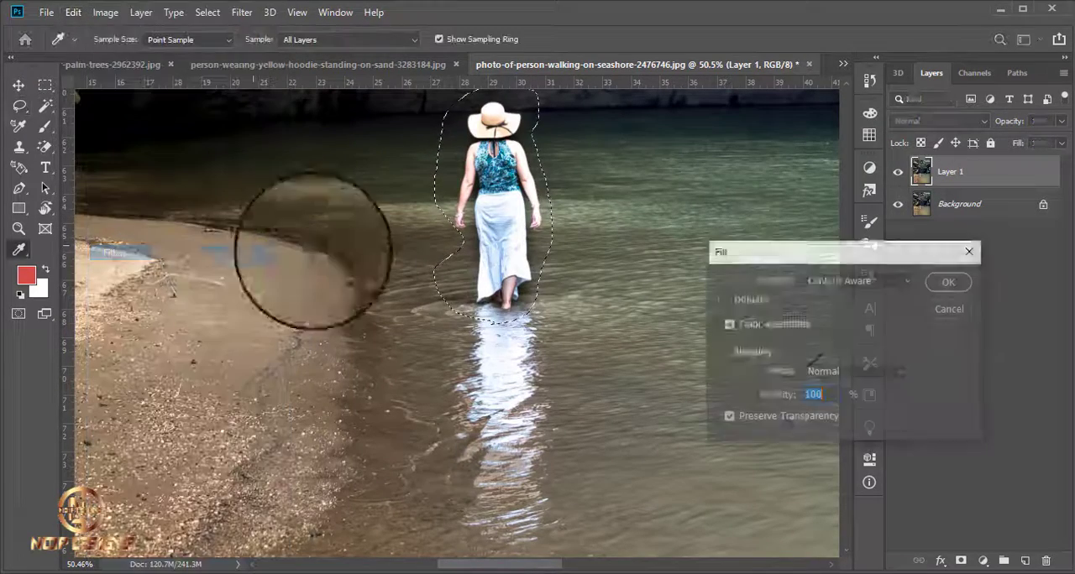
{"action": "left_click", "coordinate": [945, 278]}
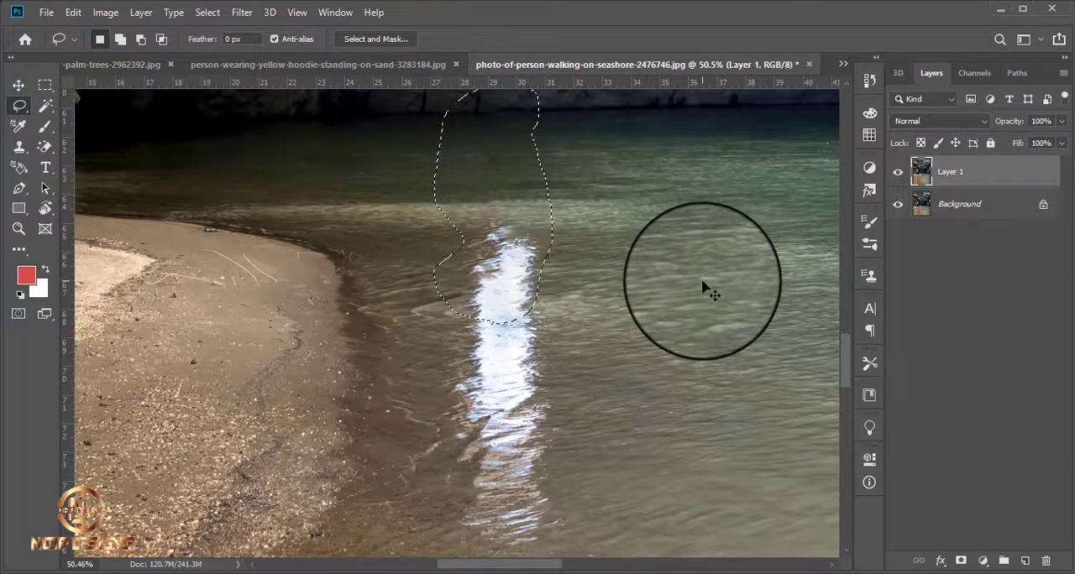
{"action": "key", "text": "ctrl+d"}
{"action": "scroll", "coordinate": [626, 281], "scroll_direction": "down", "scroll_amount": 4}
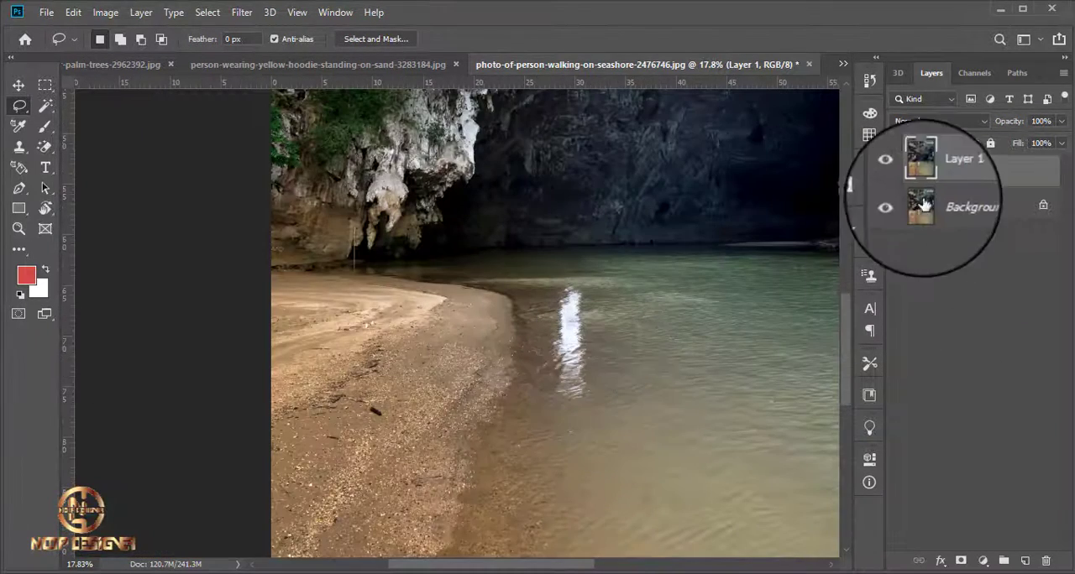
{"action": "left_click", "coordinate": [904, 175]}
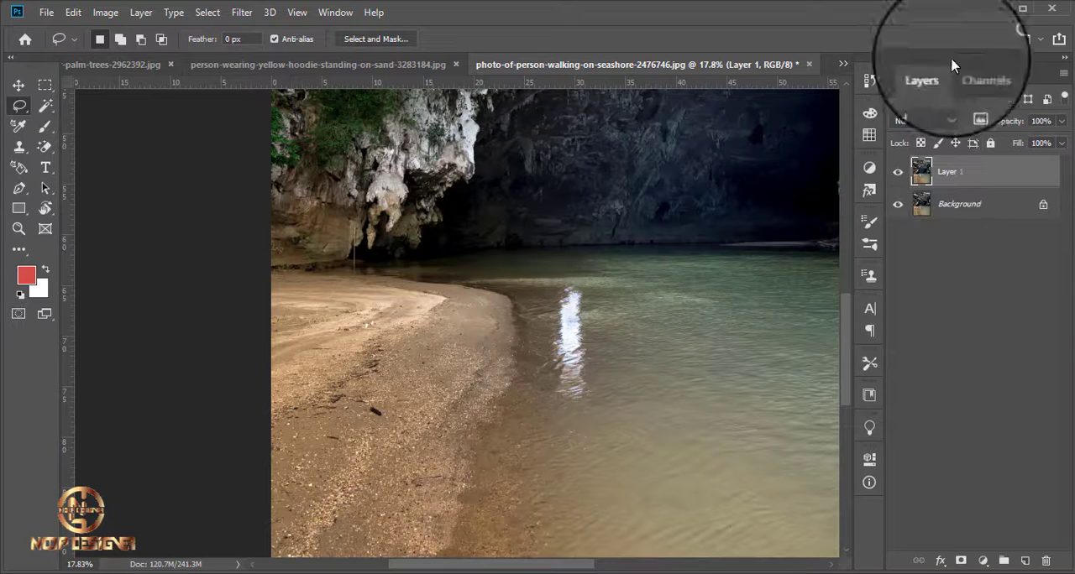